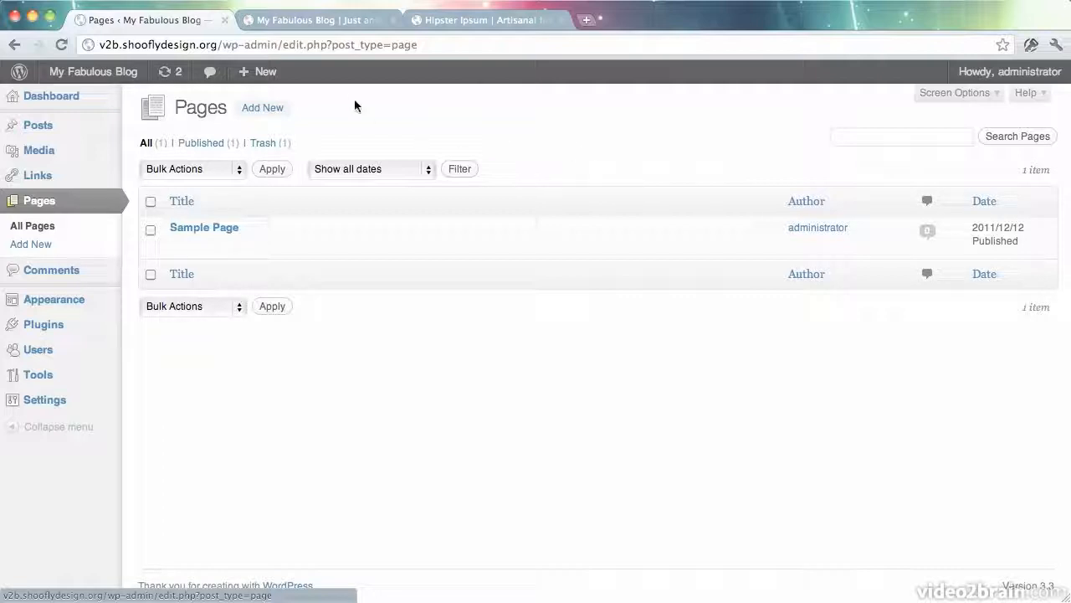
Examine the blog's front page, including its navigation bar and latest posts.
click(325, 28)
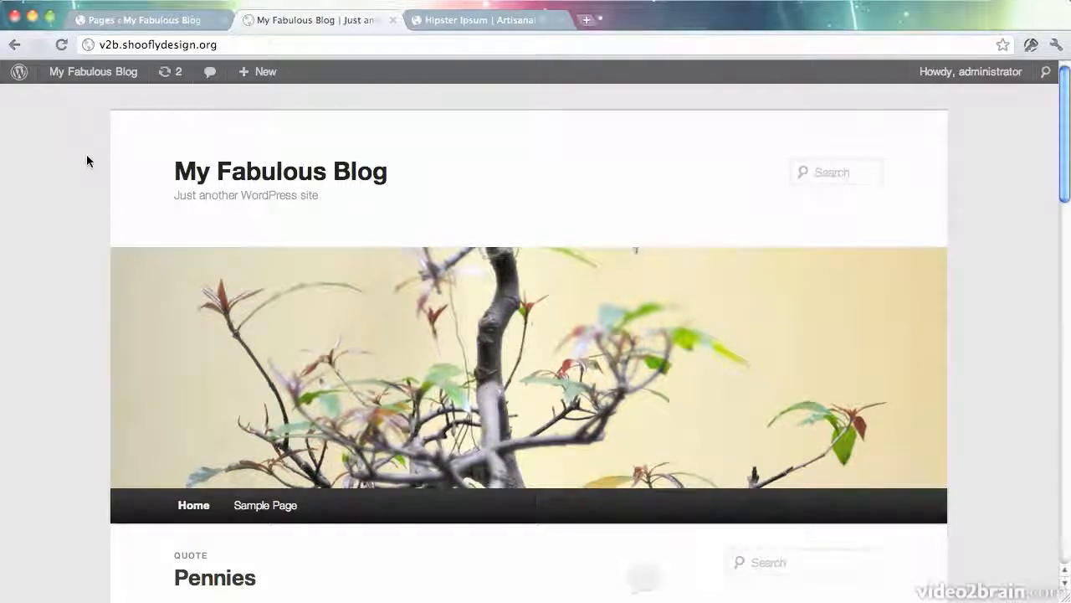
scroll(87, 156, down, 4)
scroll(86, 161, down, 1)
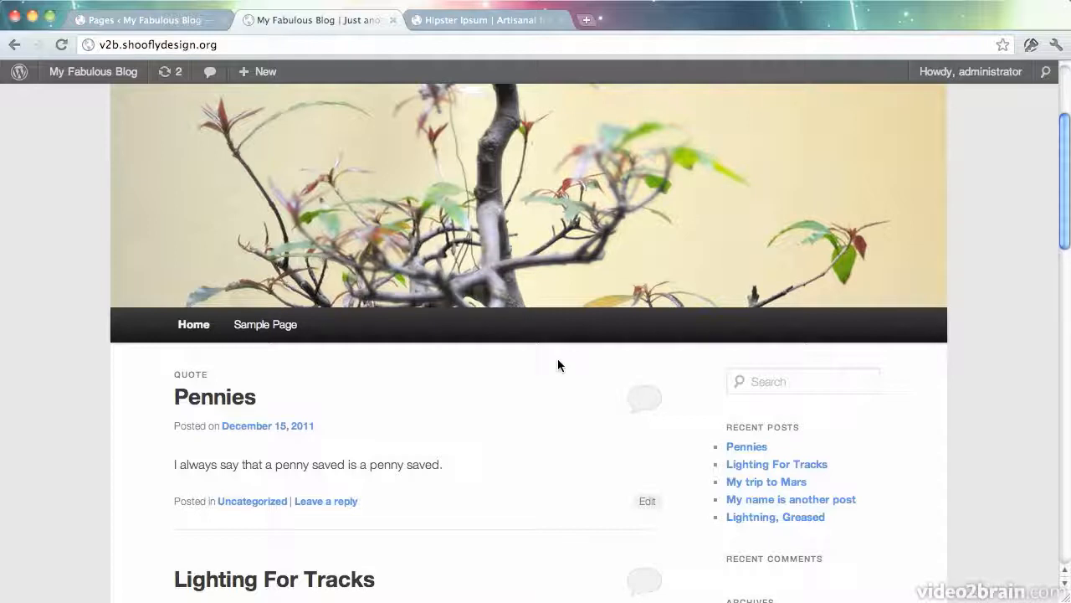
scroll(557, 358, up, 3)
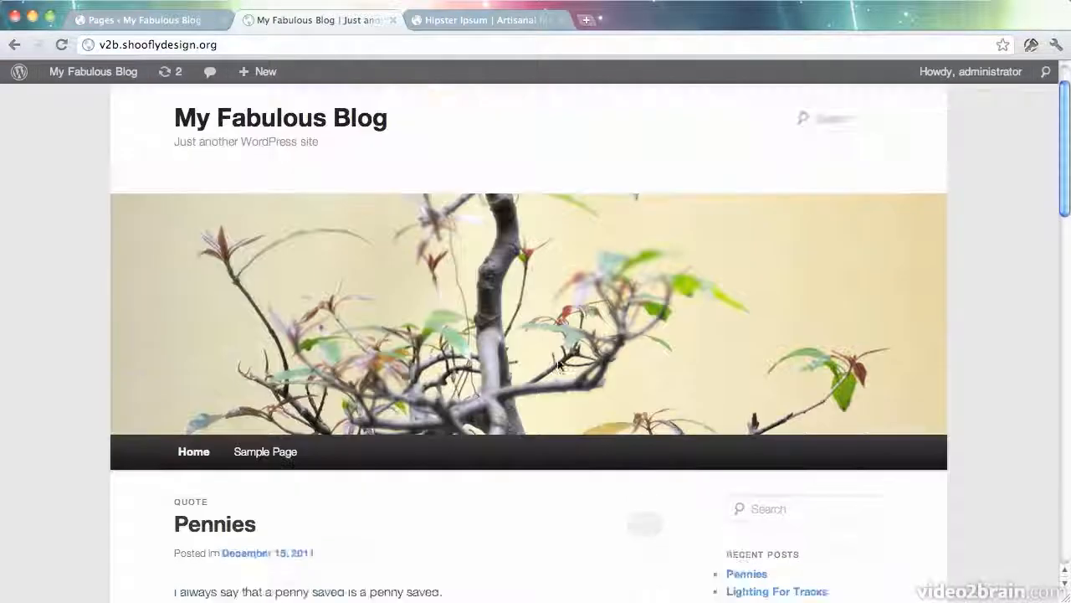
Create a new page titled "About Me" with the opening line "I am a human being.".
click(184, 25)
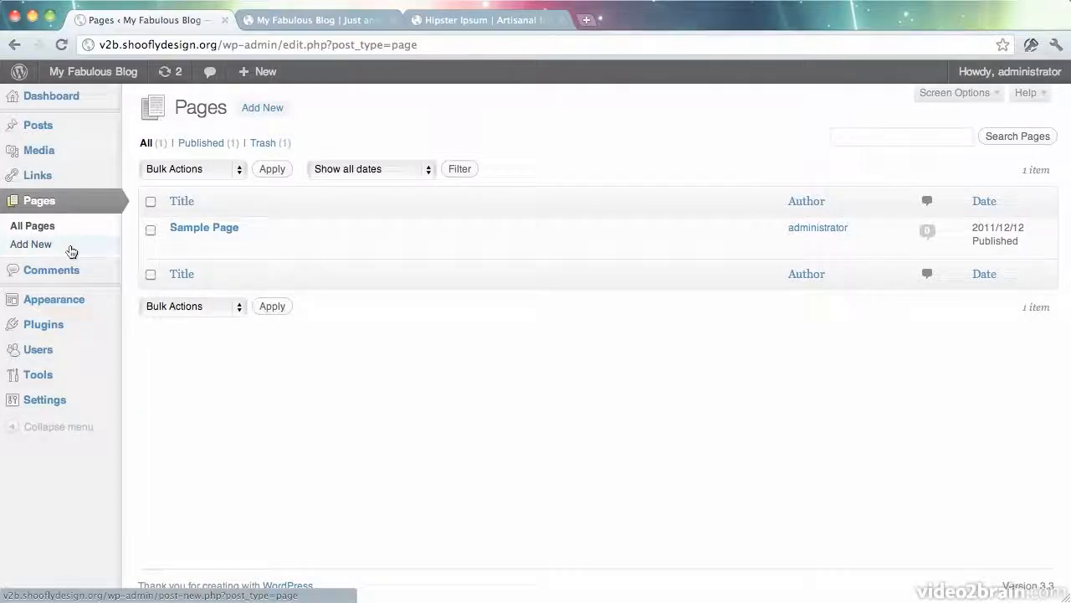
mouse_move(271, 78)
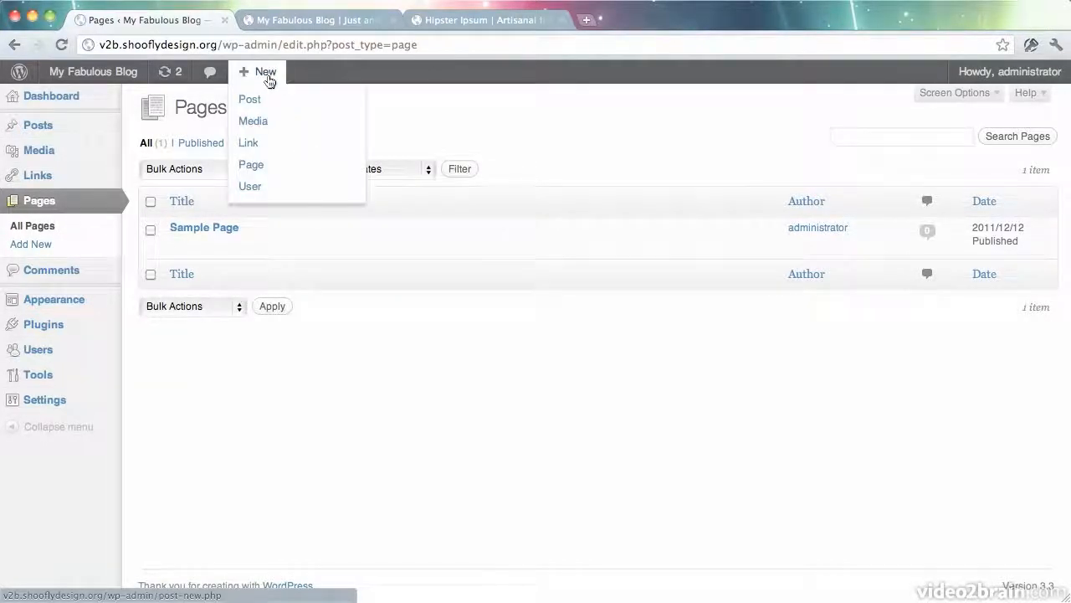
click(261, 163)
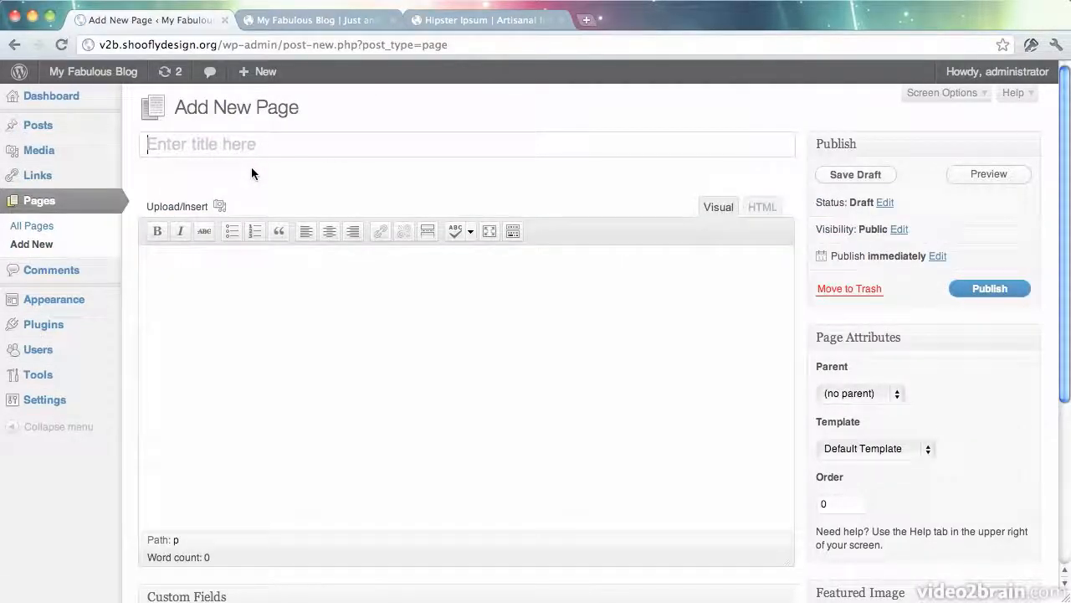
text(About Me)
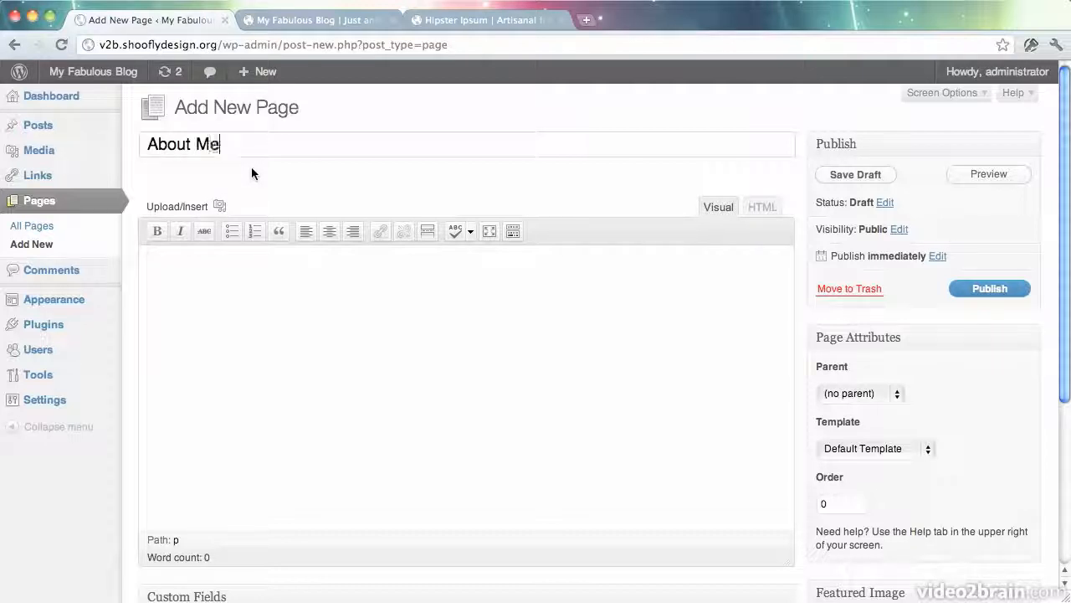
click(255, 313)
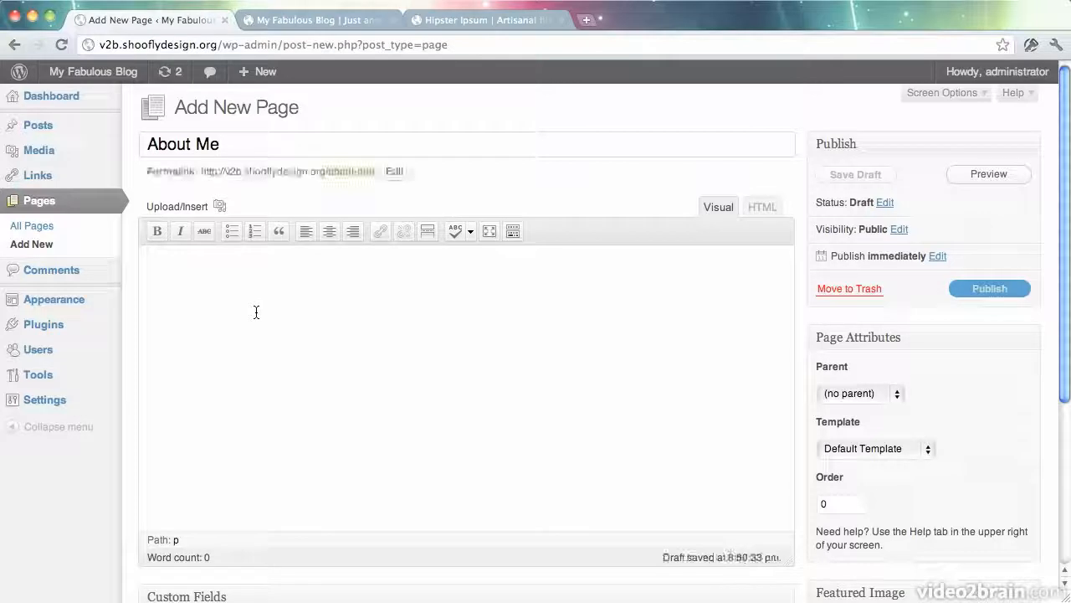
text(I am a )
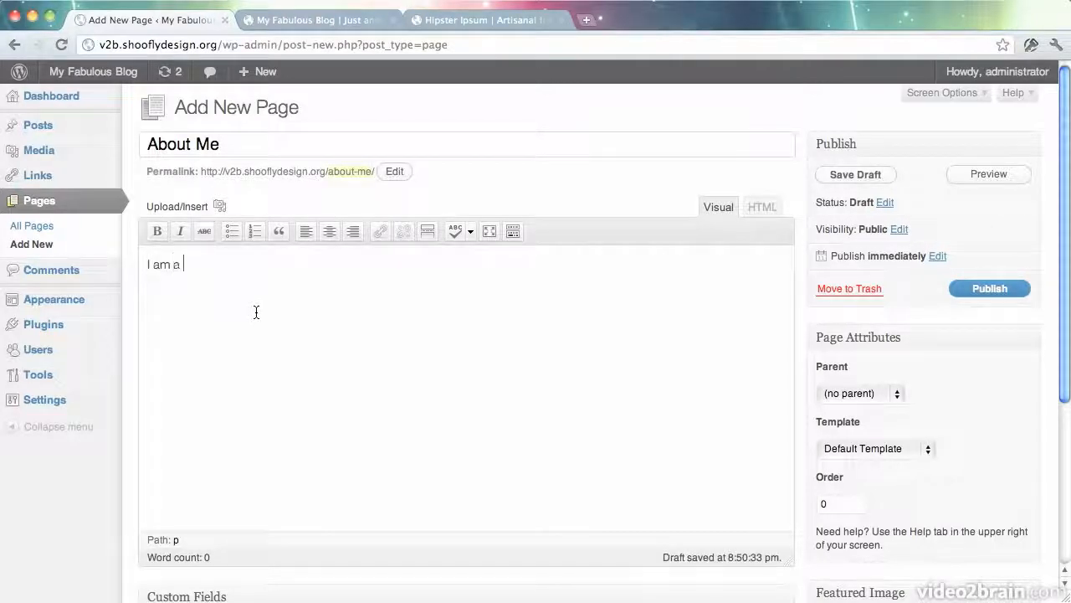
text(human being.)
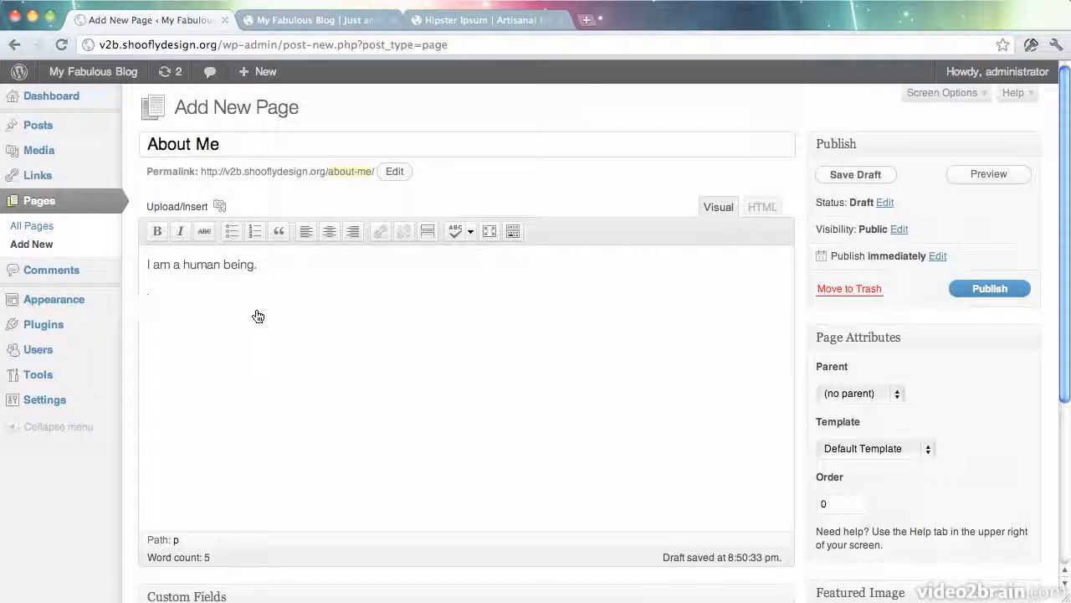
Switch to the text editor, copy all text from IpsumHipsum.txt and paste it below the opening line of the About Me page.
key(super+Tab)
drag(599, 92, 924, 410)
key(super+c)
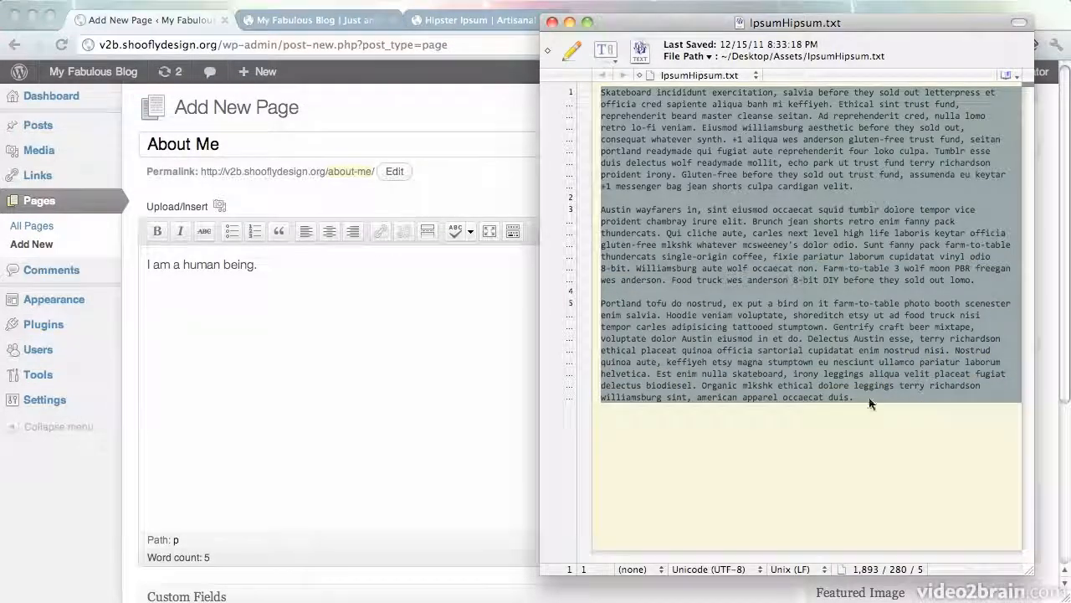
click(337, 376)
key(super+v)
scroll(337, 376, up, 10)
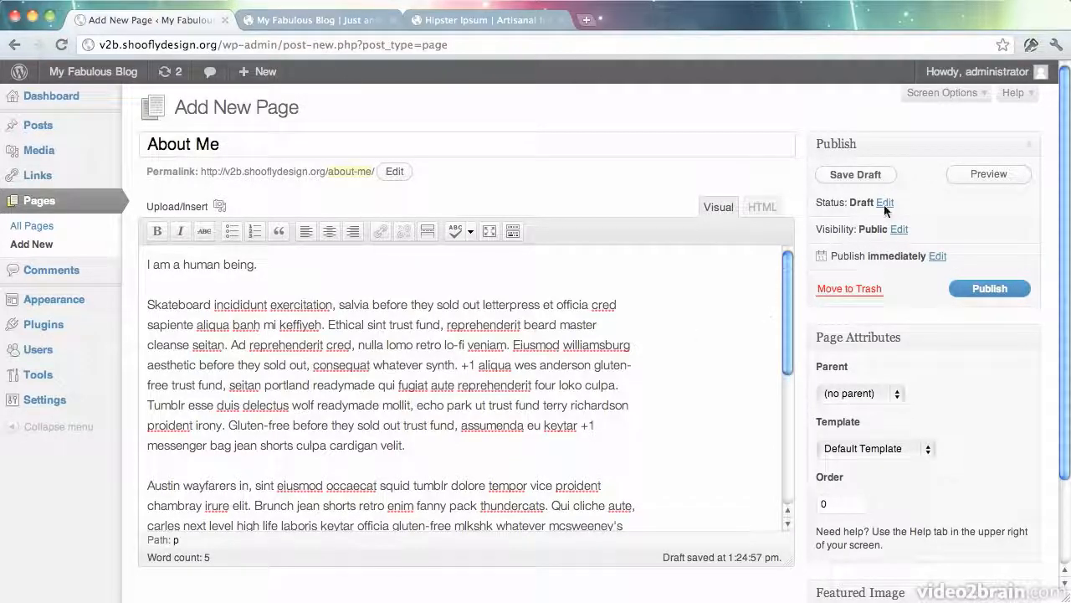
Check the blog's page navigation, and set the About Me page's template to Sidebar Template.
scroll(805, 316, down, 2)
scroll(805, 314, down, 2)
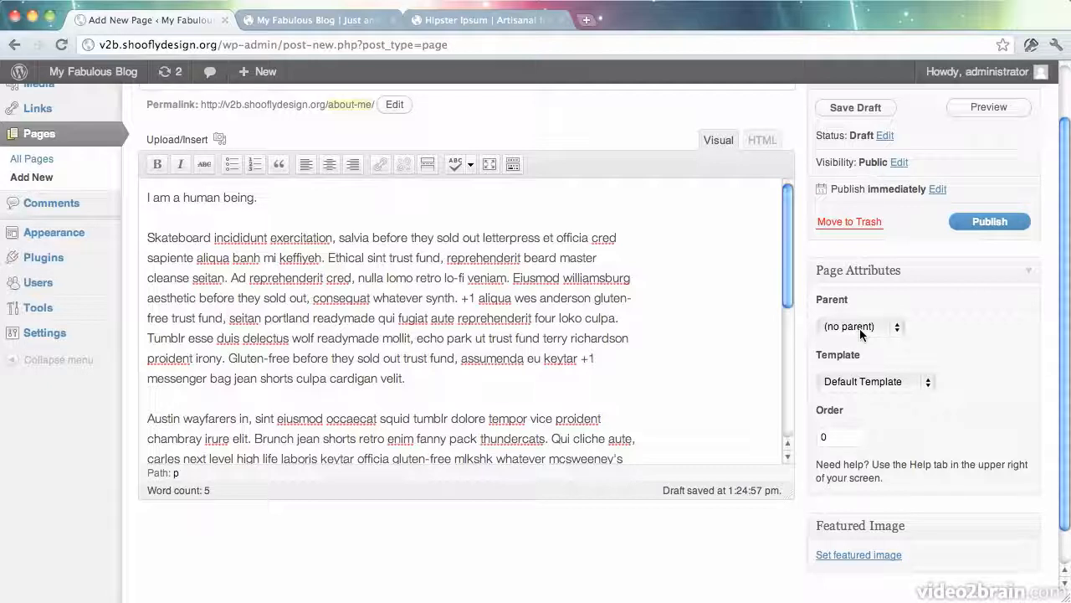
click(318, 20)
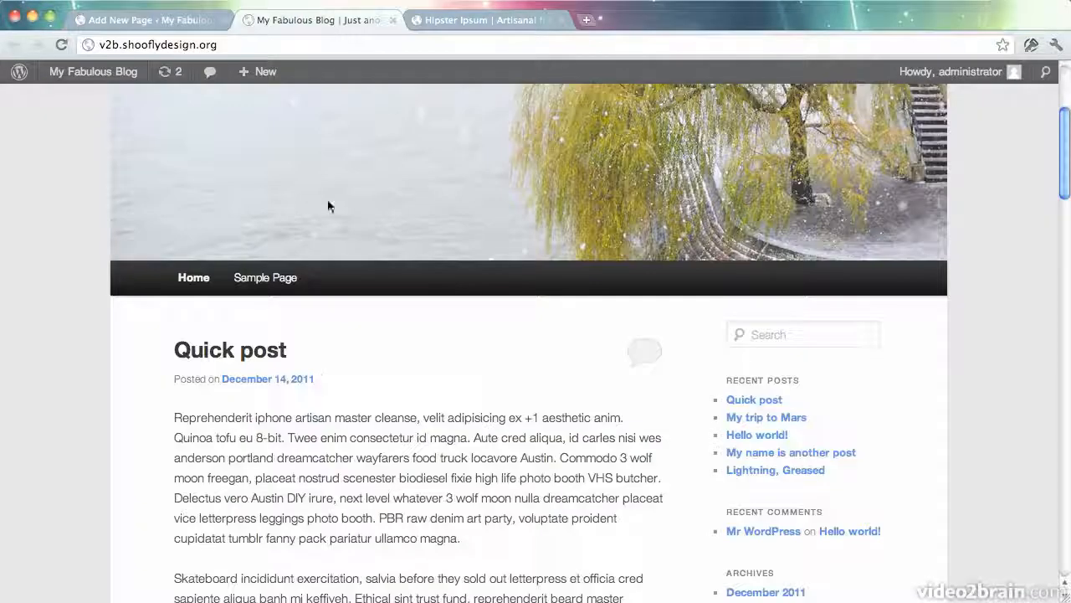
click(186, 21)
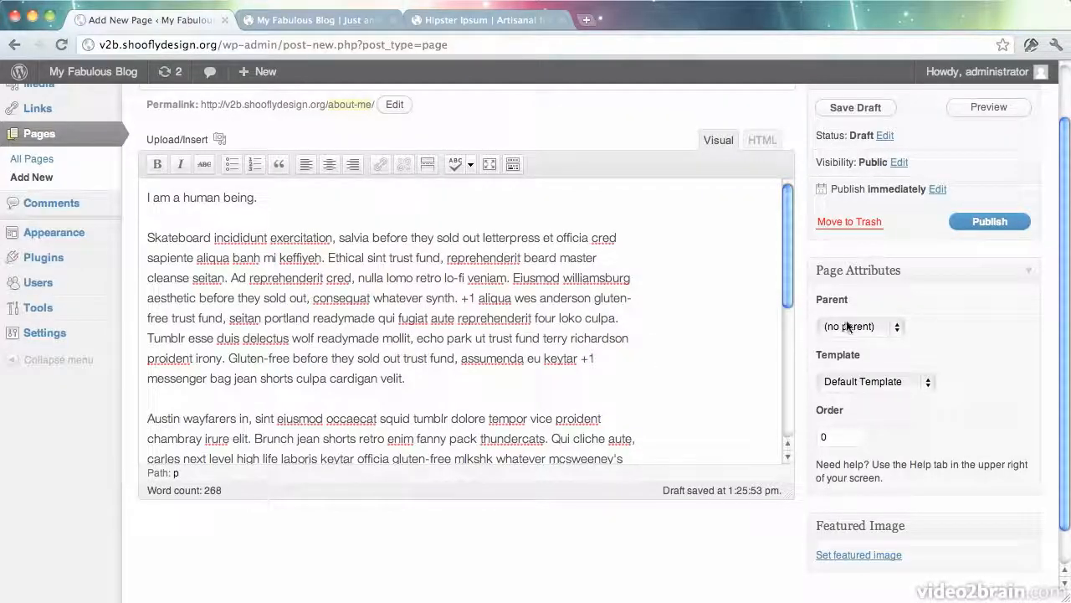
click(917, 384)
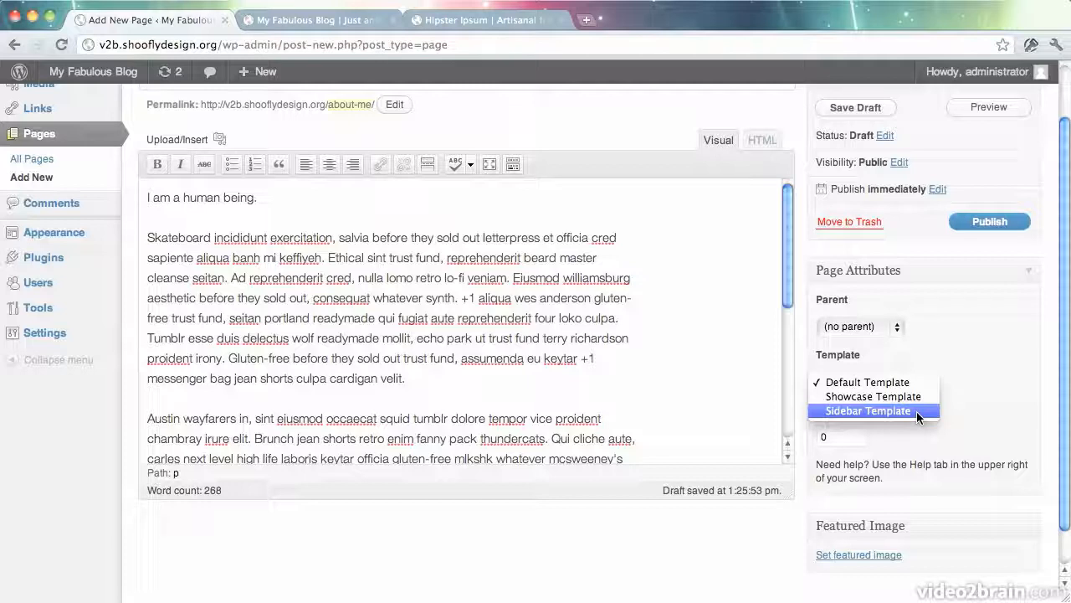
click(917, 411)
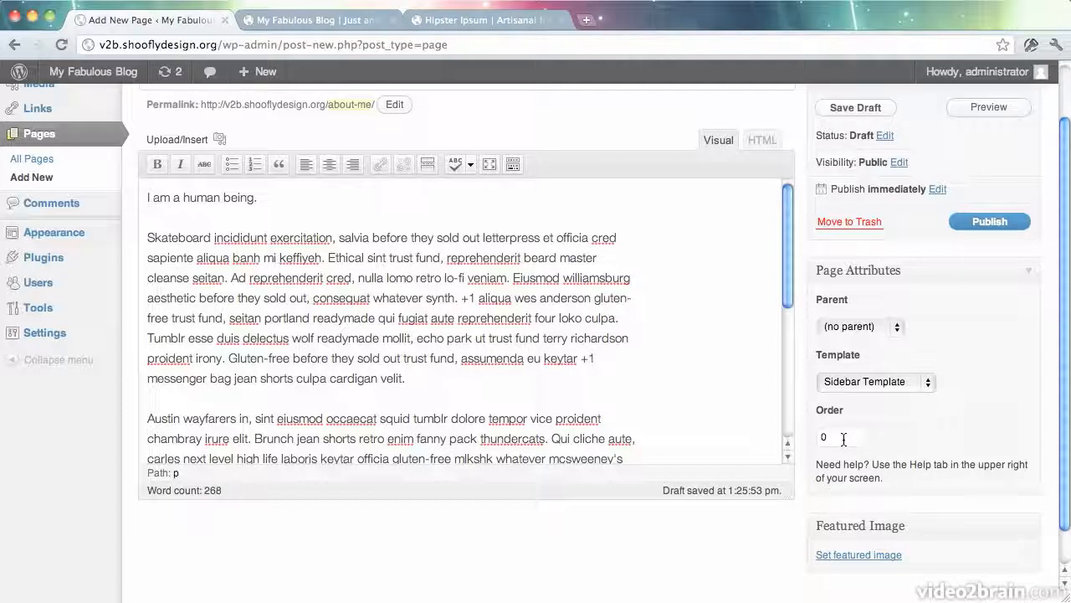
Show the Custom Fields, Discussion, Slug and Author boxes on the page editing screen.
scroll(944, 436, up, 2)
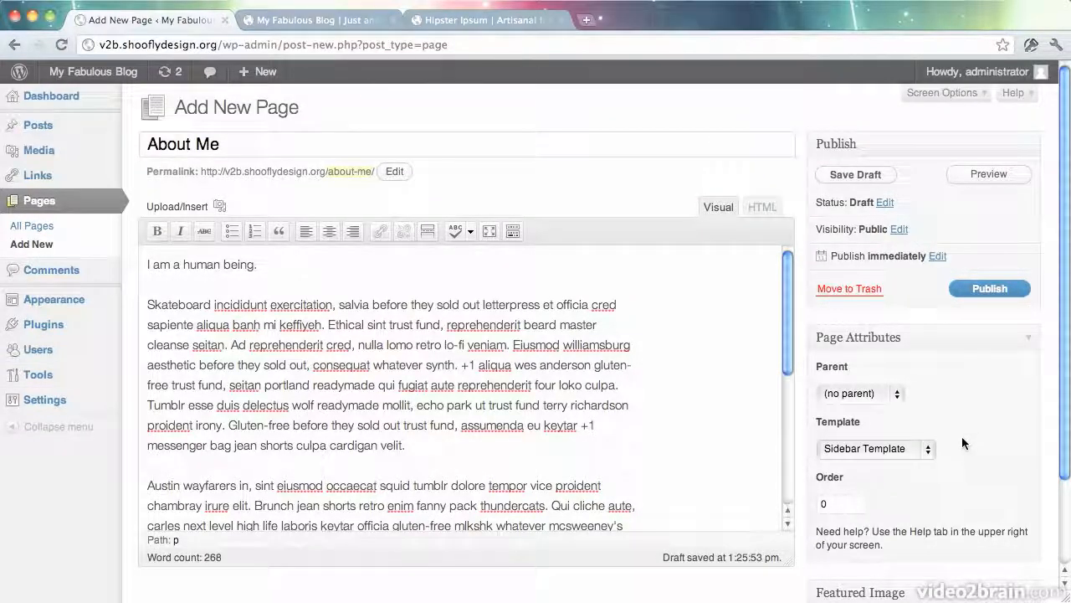
scroll(962, 440, down, 2)
scroll(924, 489, down, 1)
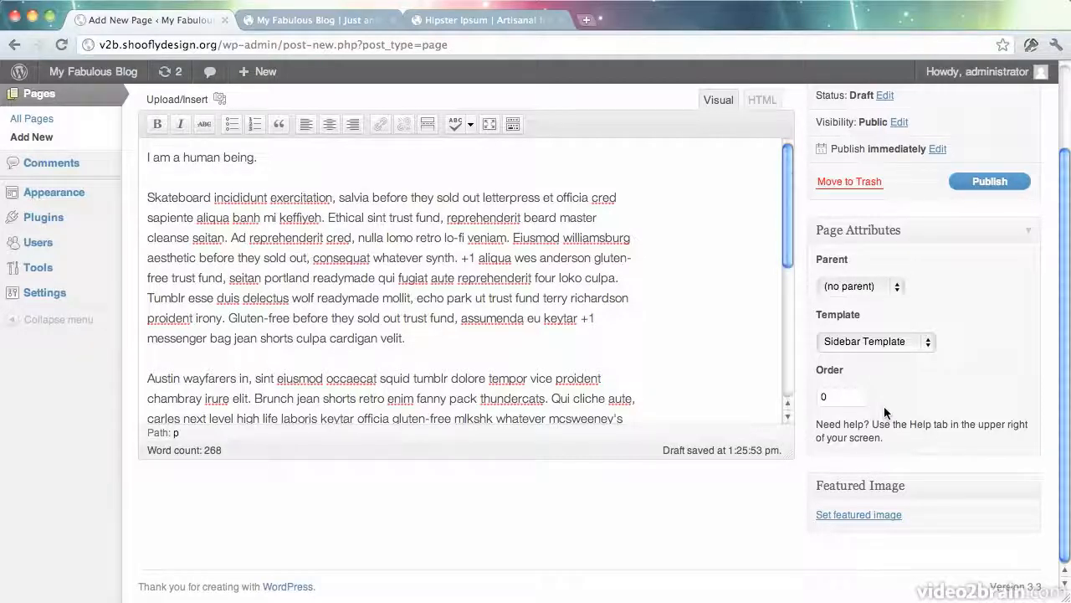
scroll(883, 406, up, 3)
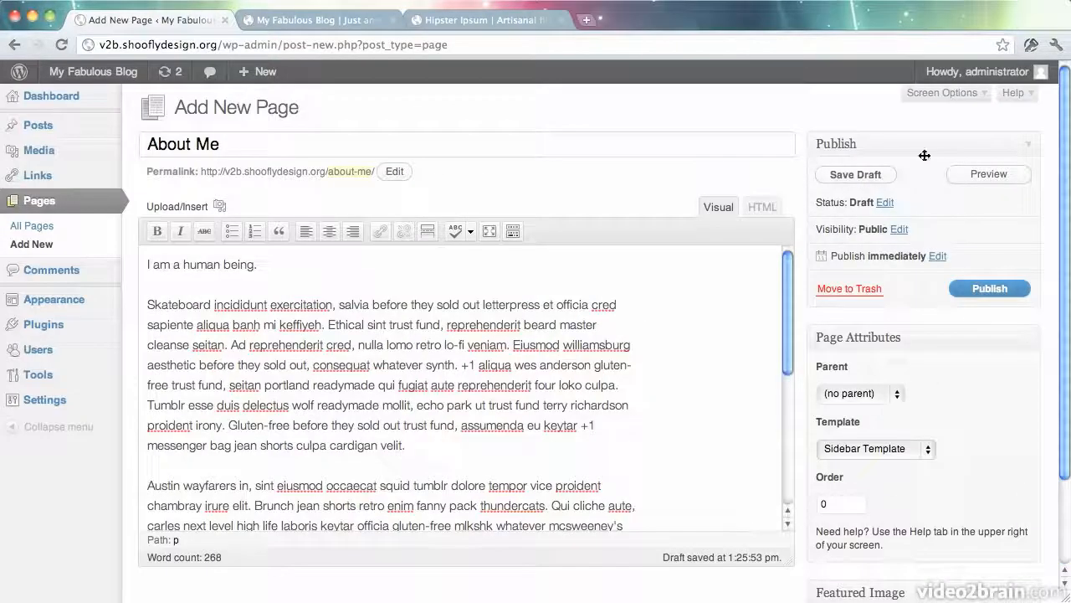
click(941, 95)
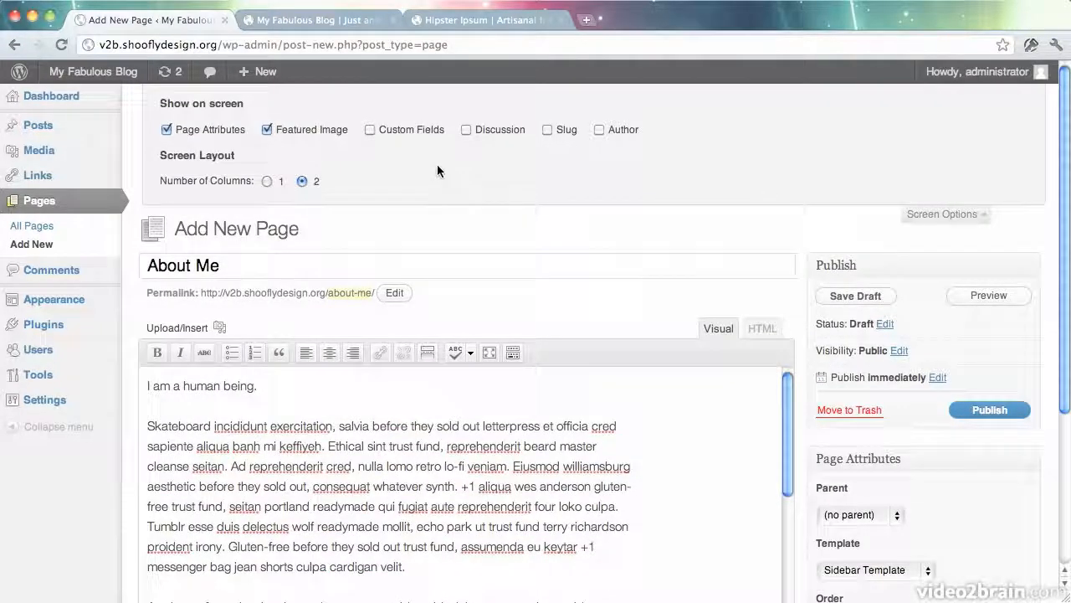
click(412, 134)
click(492, 132)
click(562, 134)
click(596, 136)
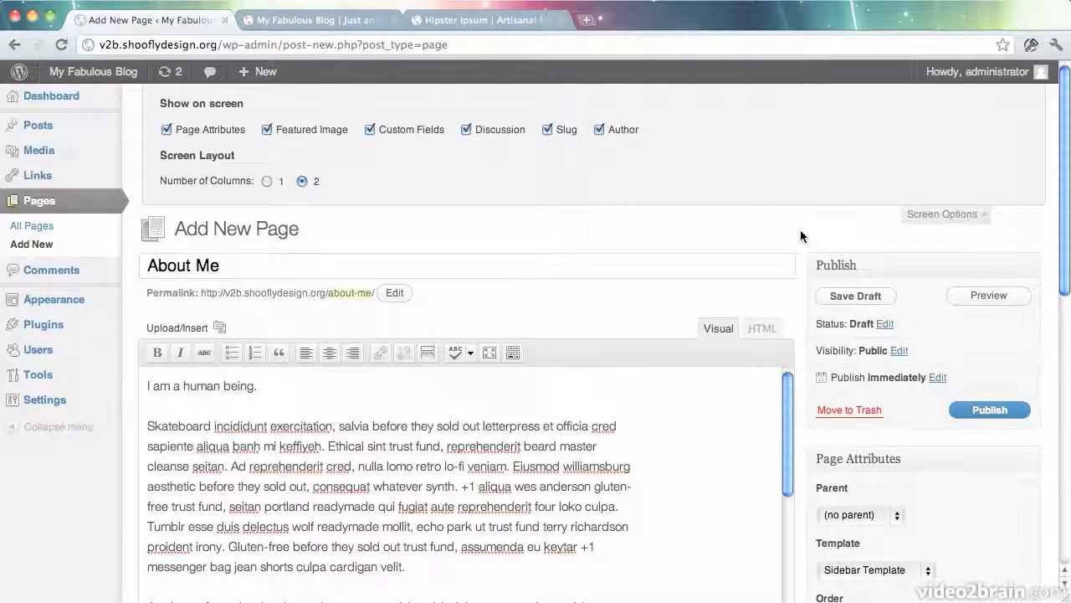
Switch the allow-comments setting in the page's Discussion box off and back on.
scroll(801, 229, down, 5)
scroll(800, 230, down, 3)
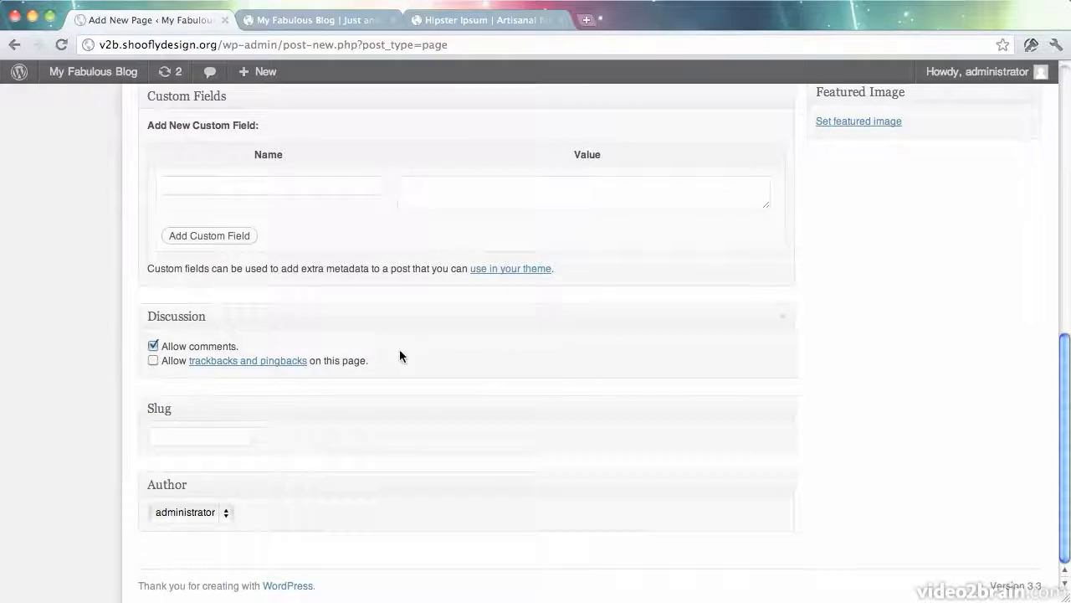
click(215, 349)
click(215, 349)
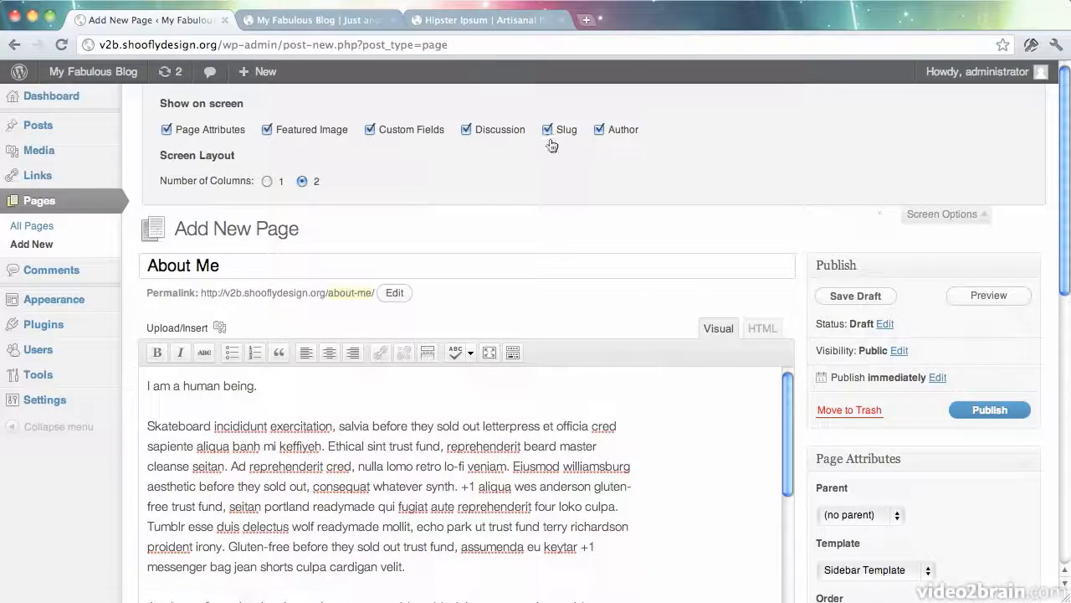
Hide the Discussion, Slug and Author boxes from the editing screen and close the screen options.
click(509, 129)
click(566, 131)
click(624, 129)
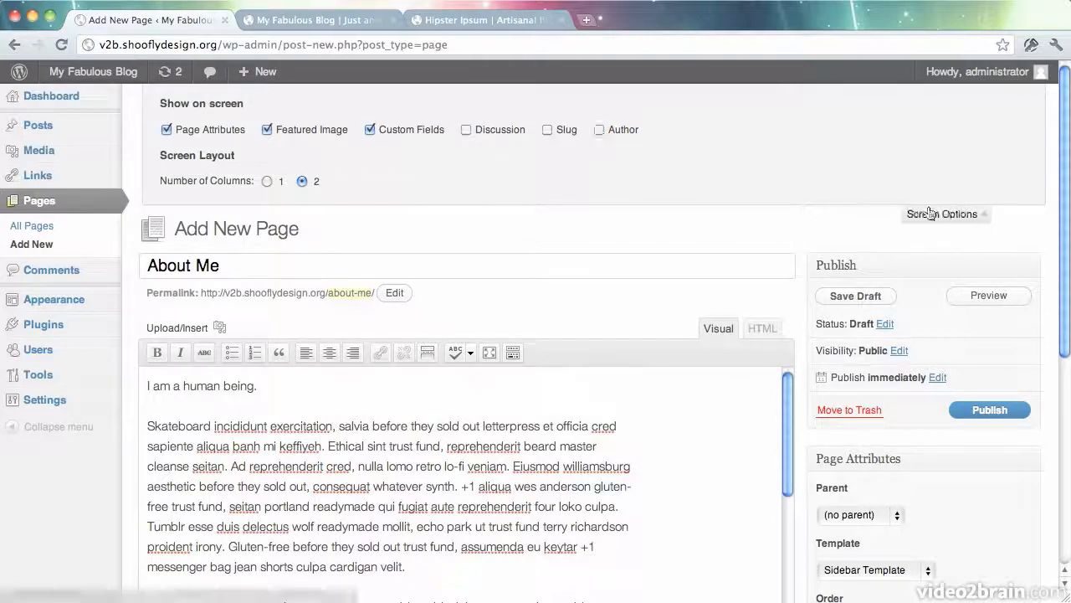
click(930, 213)
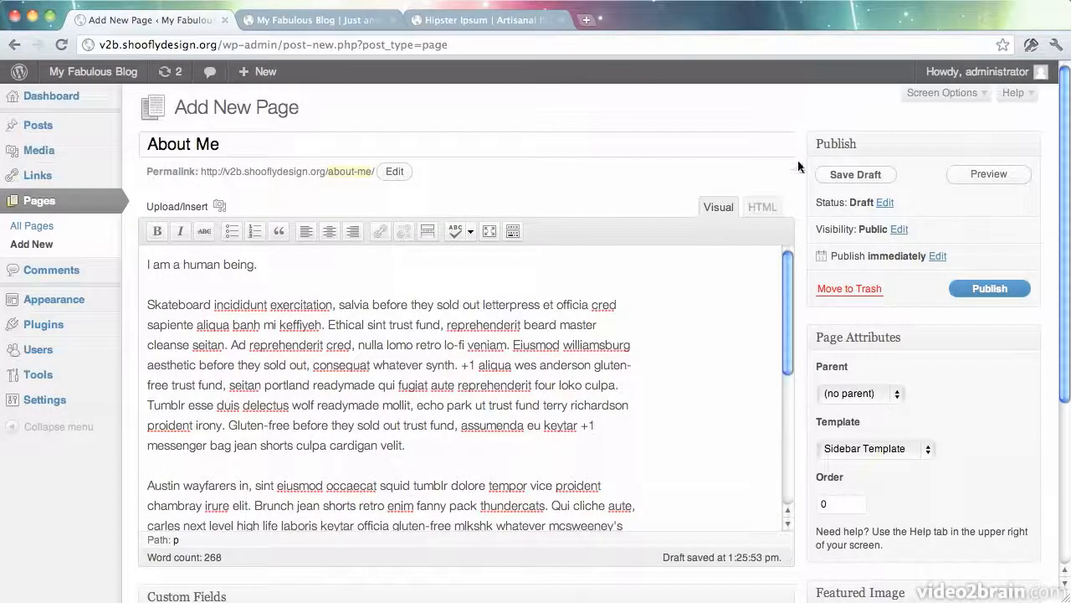
Publish the About Me page and check the navigation bar on the refreshed blog front page.
click(985, 286)
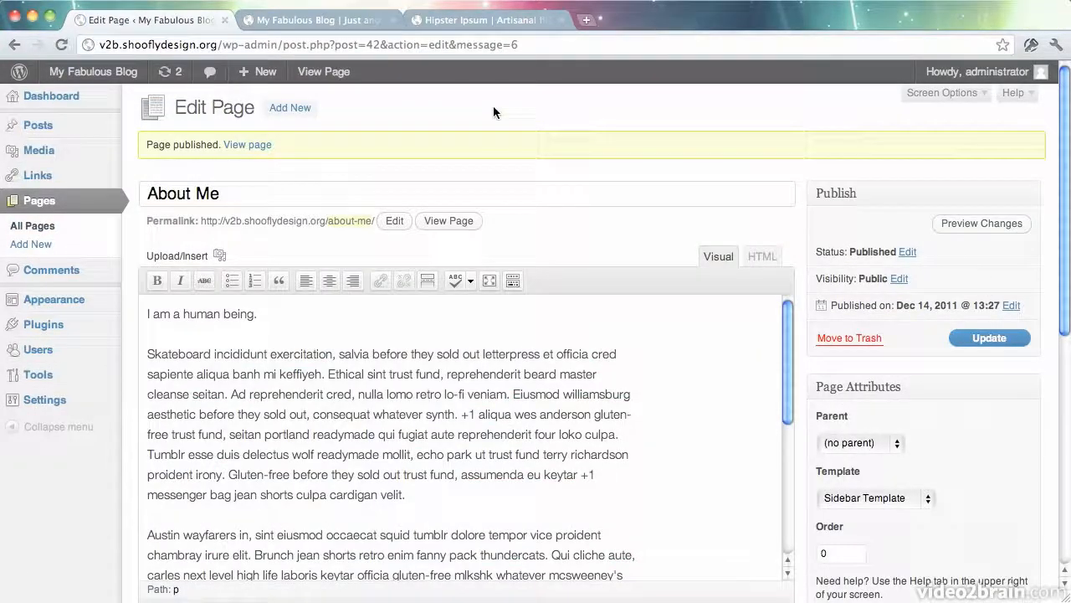
click(312, 18)
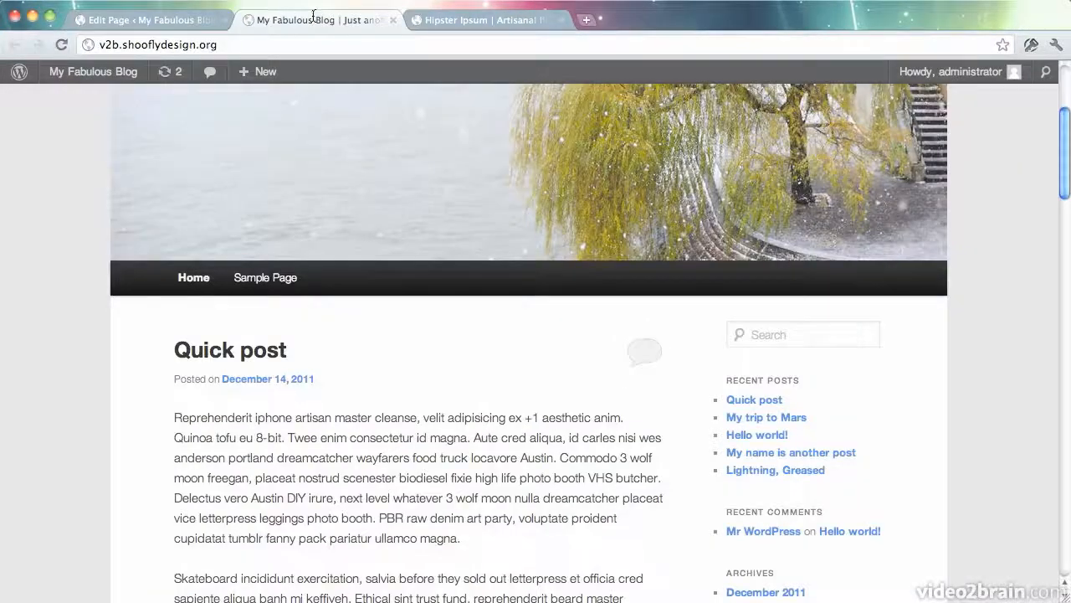
mouse_move(279, 82)
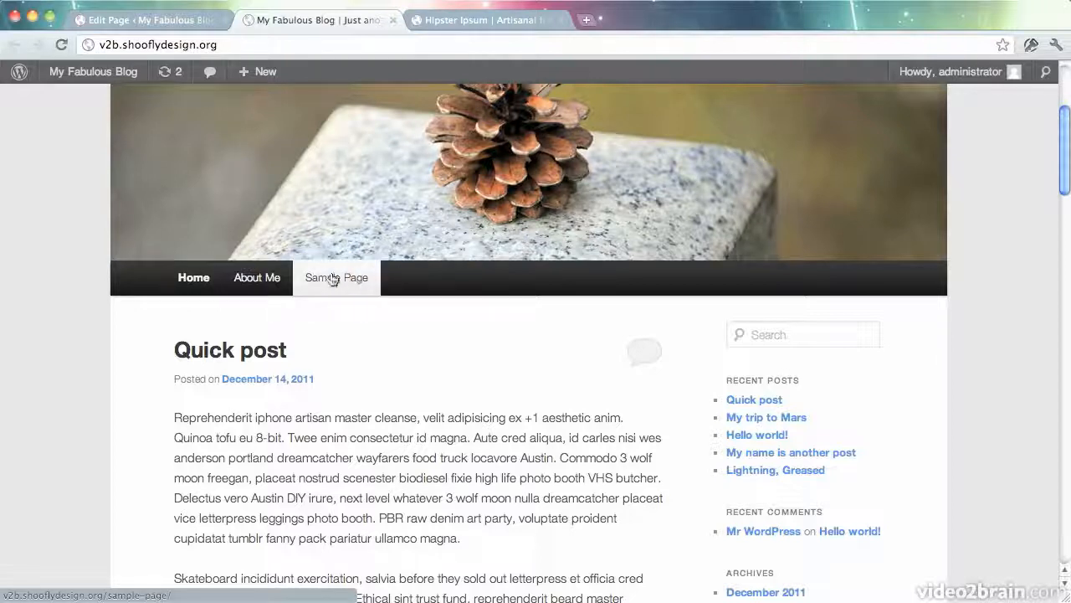
Set the About Me page's parent to Sample Page and update the page.
click(147, 19)
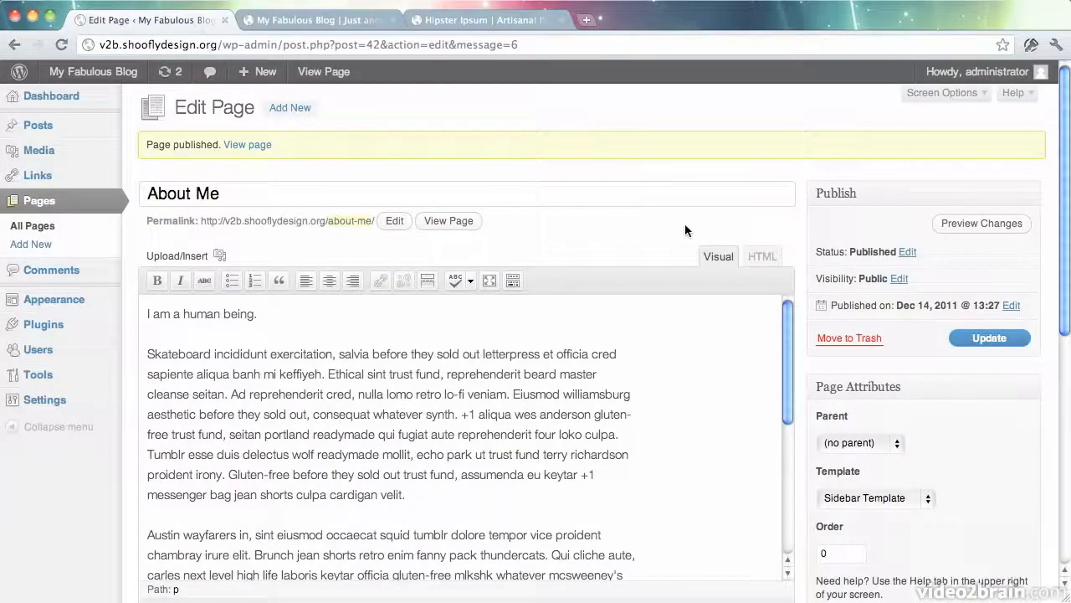
scroll(798, 239, down, 5)
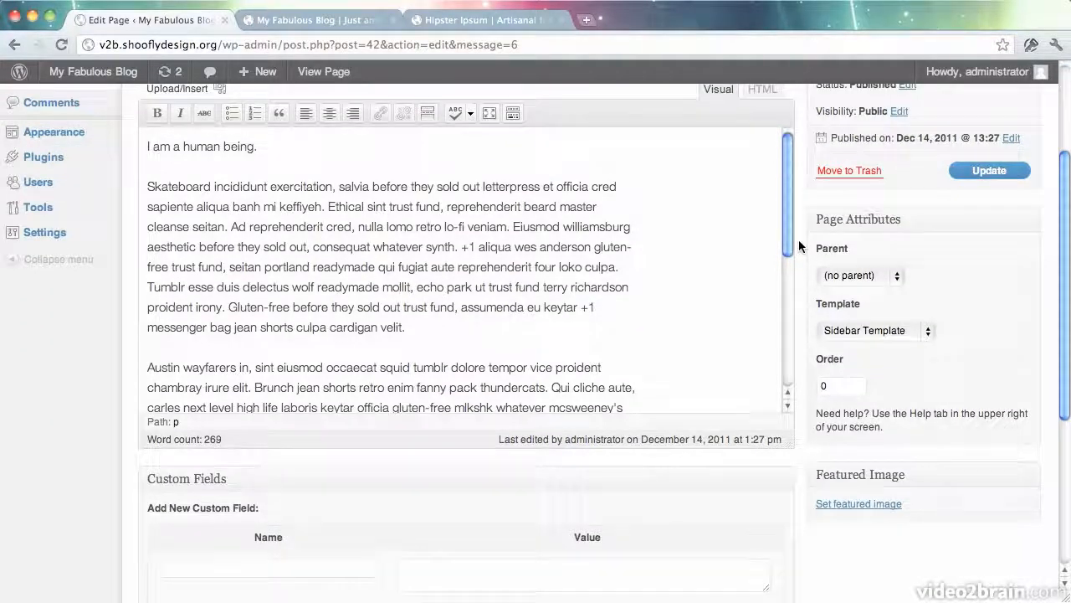
click(870, 276)
click(873, 290)
click(978, 176)
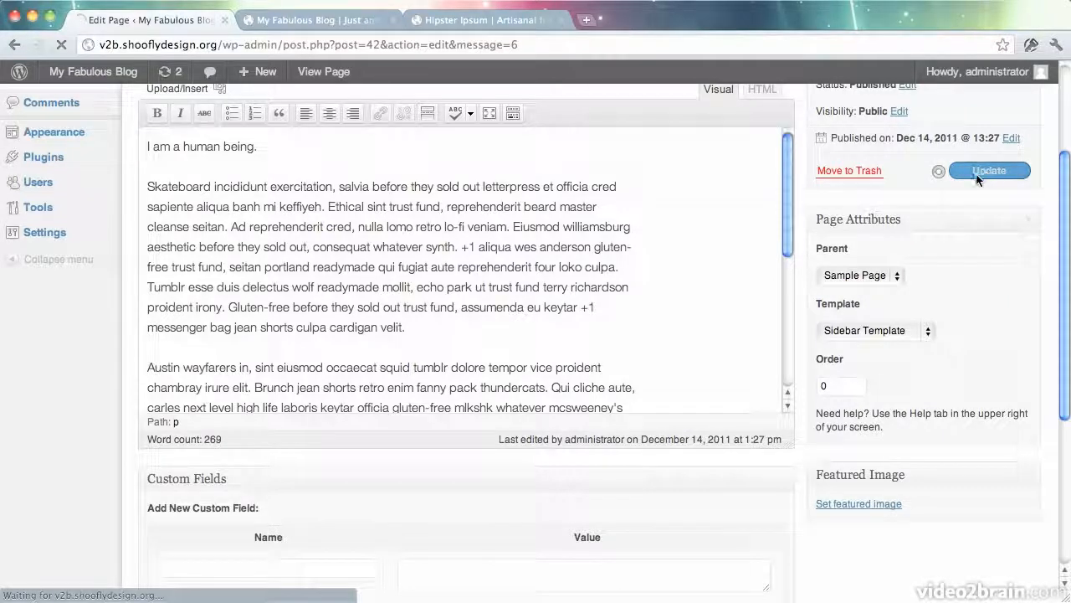
Reload the blog's front page and examine the submenu under Sample Page in the navigation bar.
click(321, 23)
key(super+r)
scroll(150, 381, up, 3)
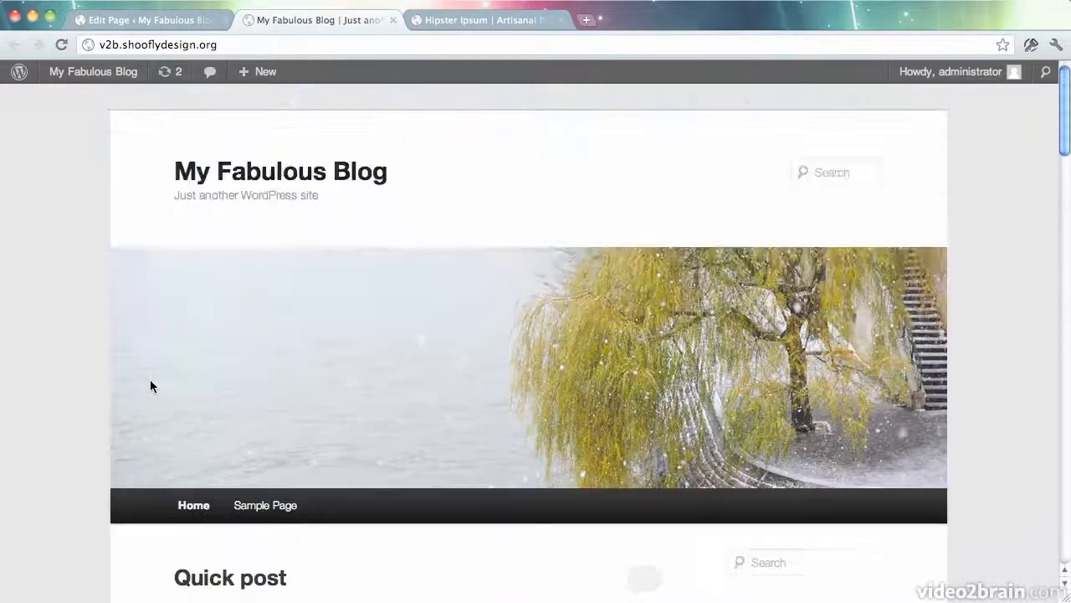
scroll(124, 397, down, 2)
mouse_move(289, 428)
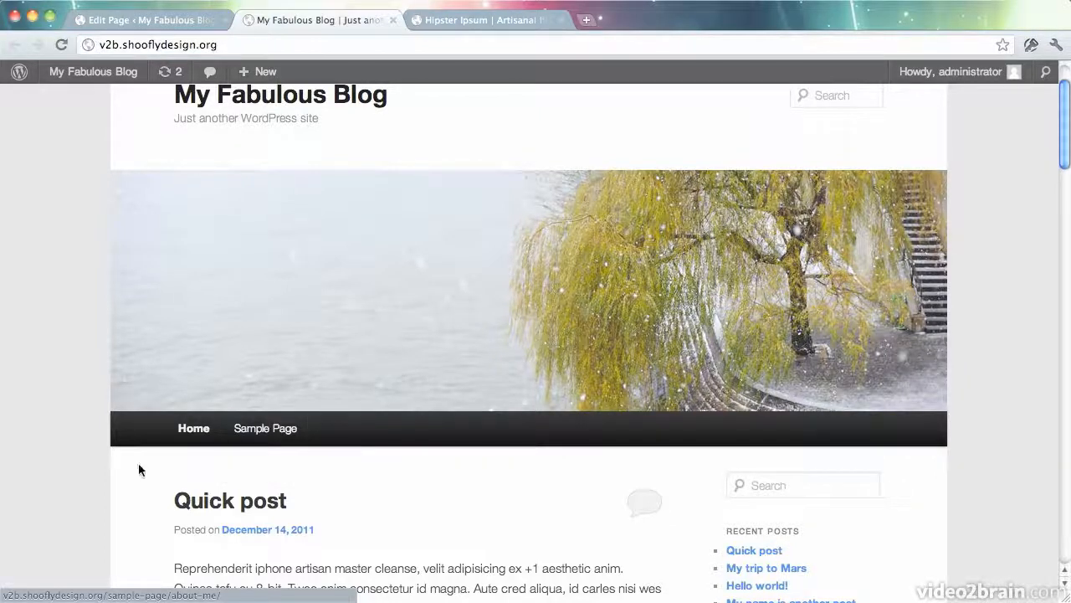
scroll(101, 439, up, 3)
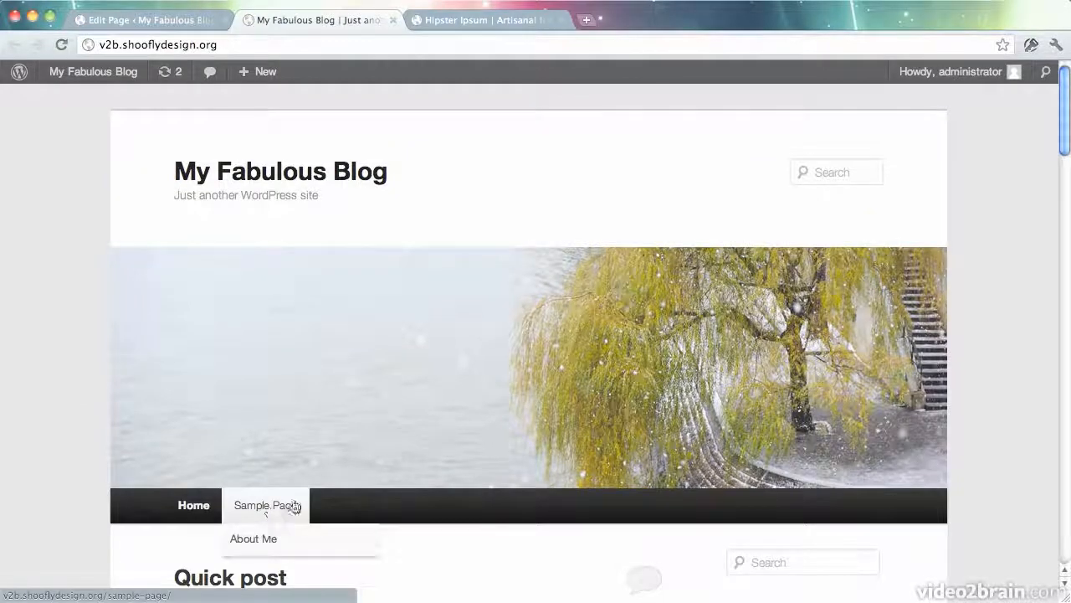
Open the About Me page from the Sample Page submenu and examine its layout.
click(289, 539)
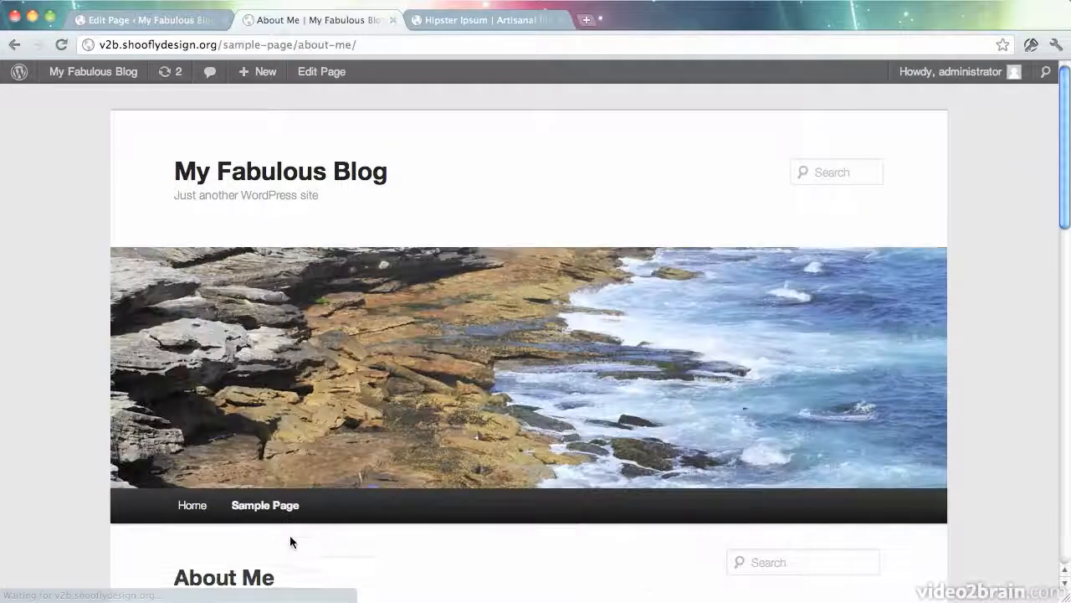
scroll(470, 500, down, 7)
scroll(470, 500, down, 6)
scroll(471, 501, up, 10)
scroll(470, 501, up, 3)
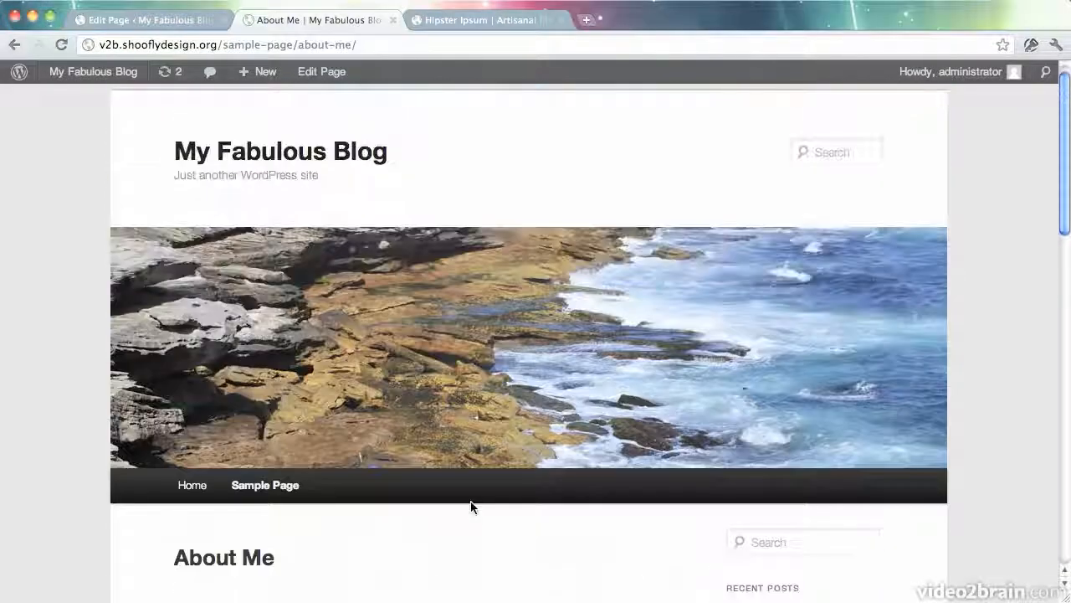
Open Sample Page from the blog's navigation bar and examine its layout down to the reply form.
click(265, 486)
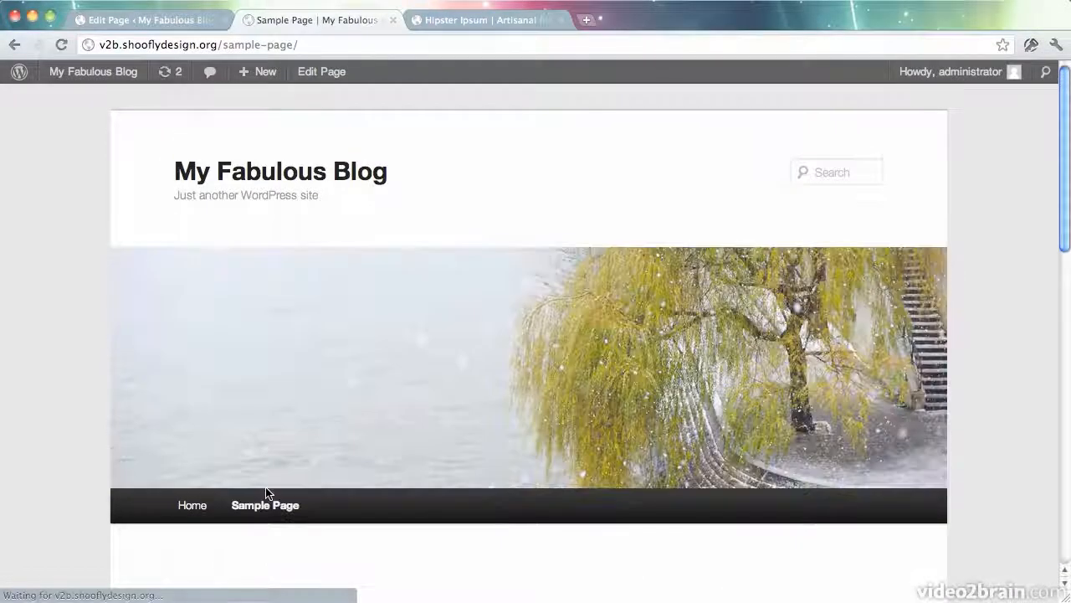
scroll(548, 471, down, 5)
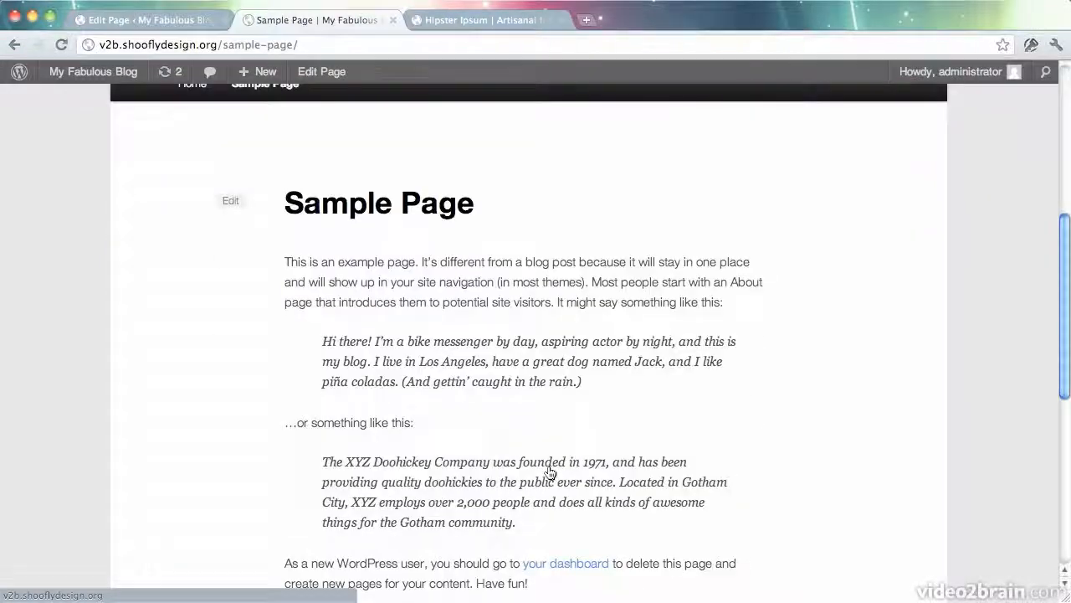
scroll(549, 473, down, 6)
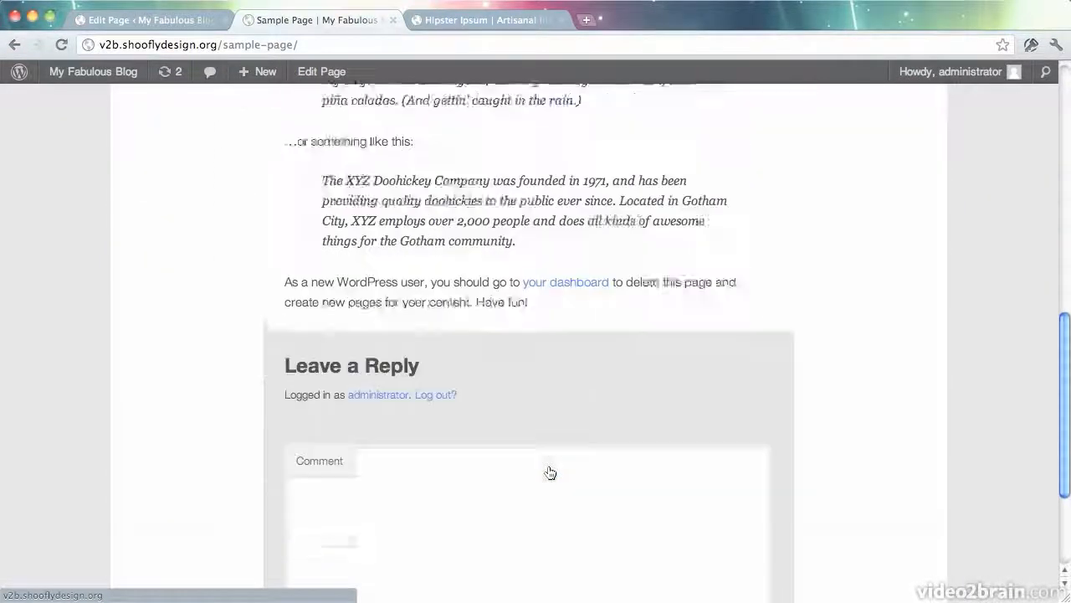
scroll(550, 473, up, 10)
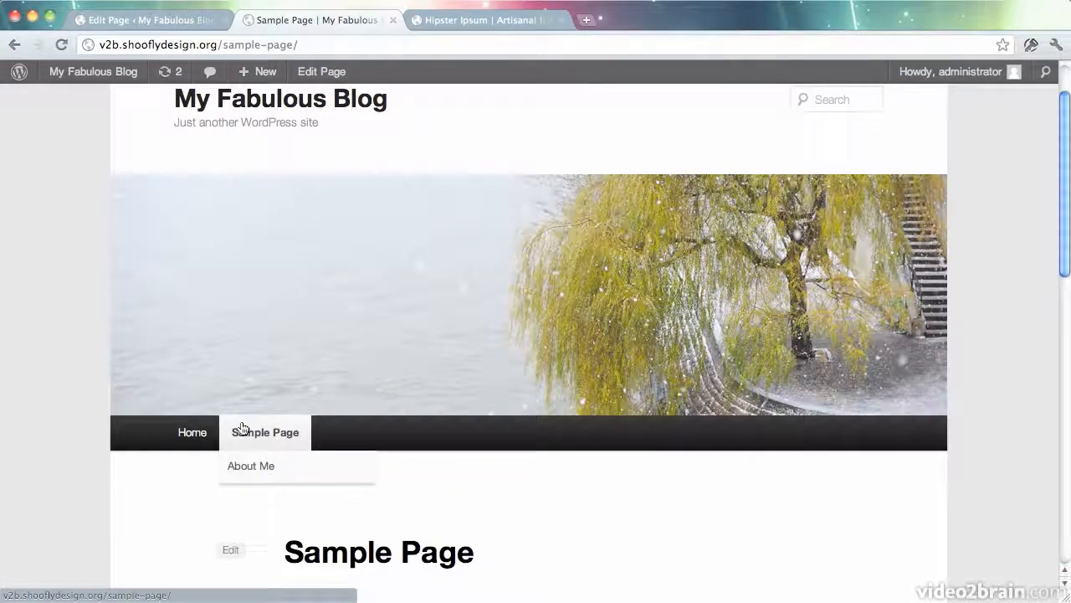
Return to the About Me page on the blog and compare its sidebar layout with Sample Page.
click(256, 470)
scroll(578, 467, down, 3)
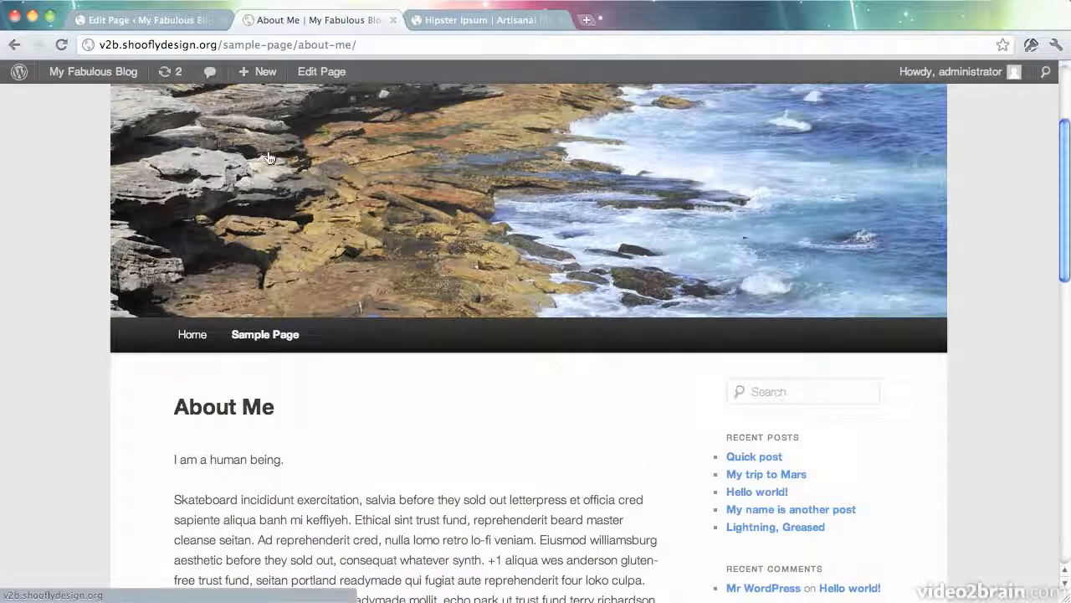
scroll(407, 246, up, 3)
Change the About Me page's template to Showcase Template and update the page.
click(179, 20)
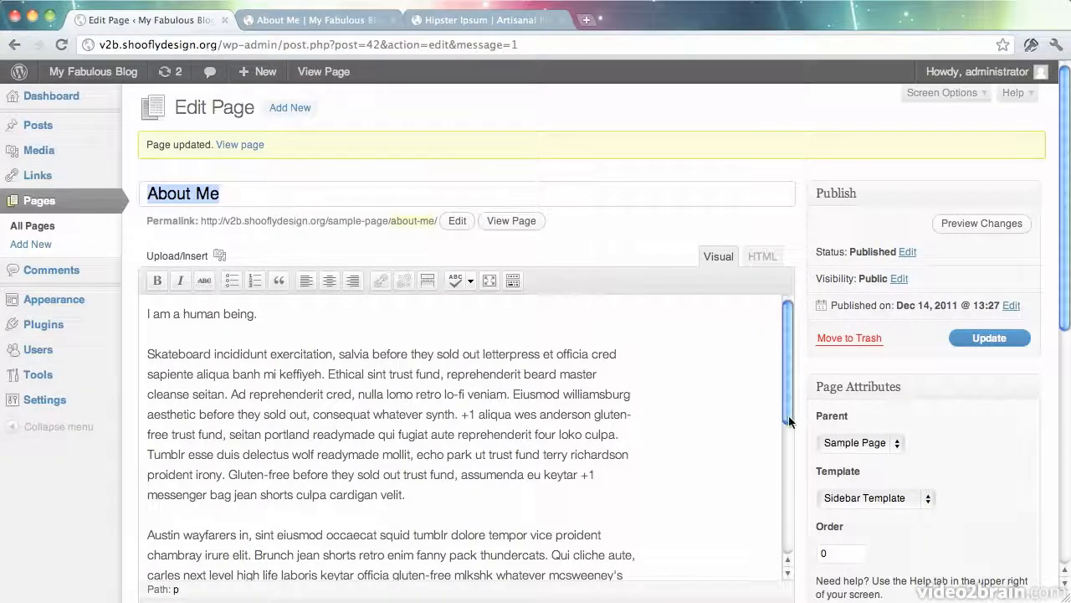
click(855, 500)
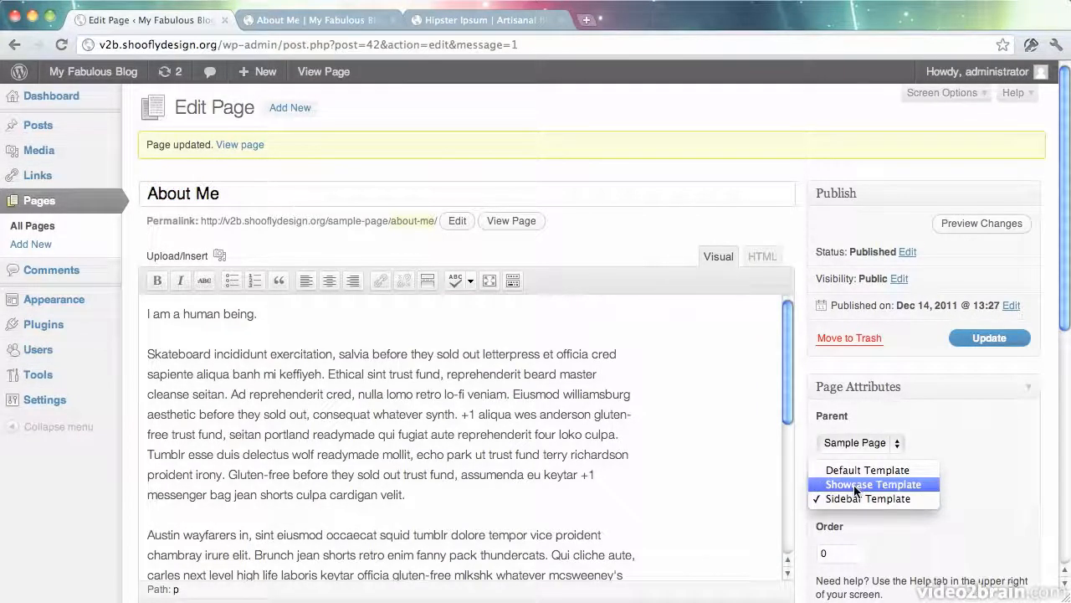
click(855, 486)
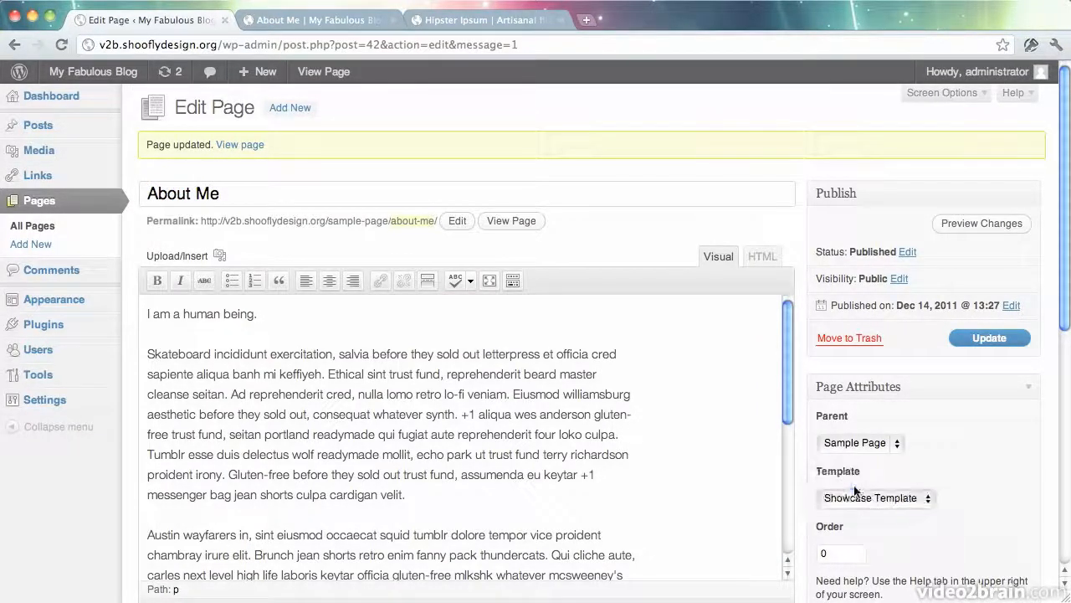
click(977, 341)
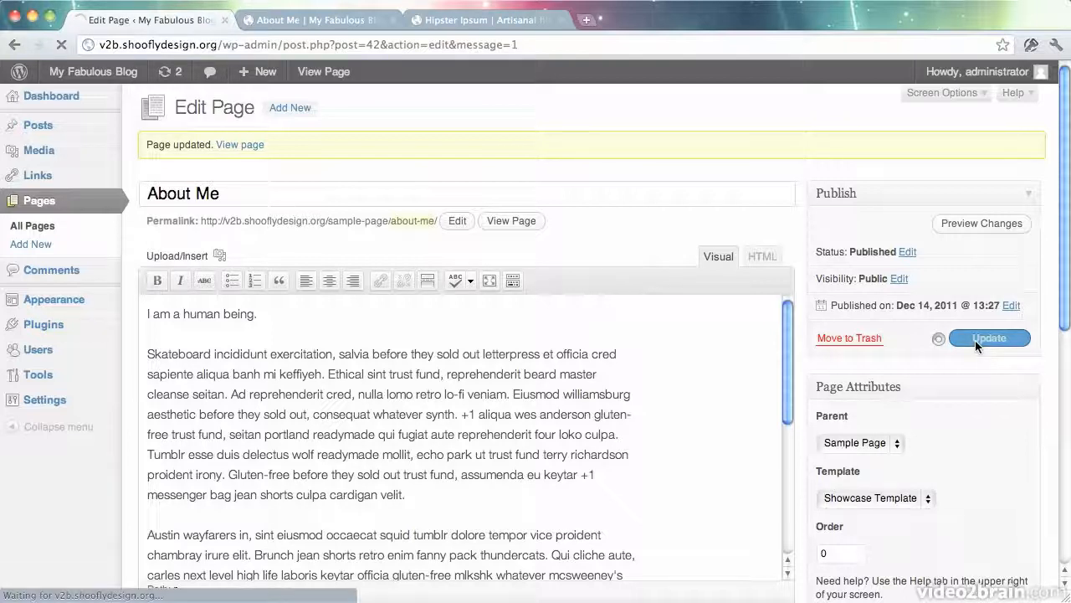
Reload the About Me page on the blog and examine the showcase layout from the introduction to the recent posts.
click(314, 19)
key(super+r)
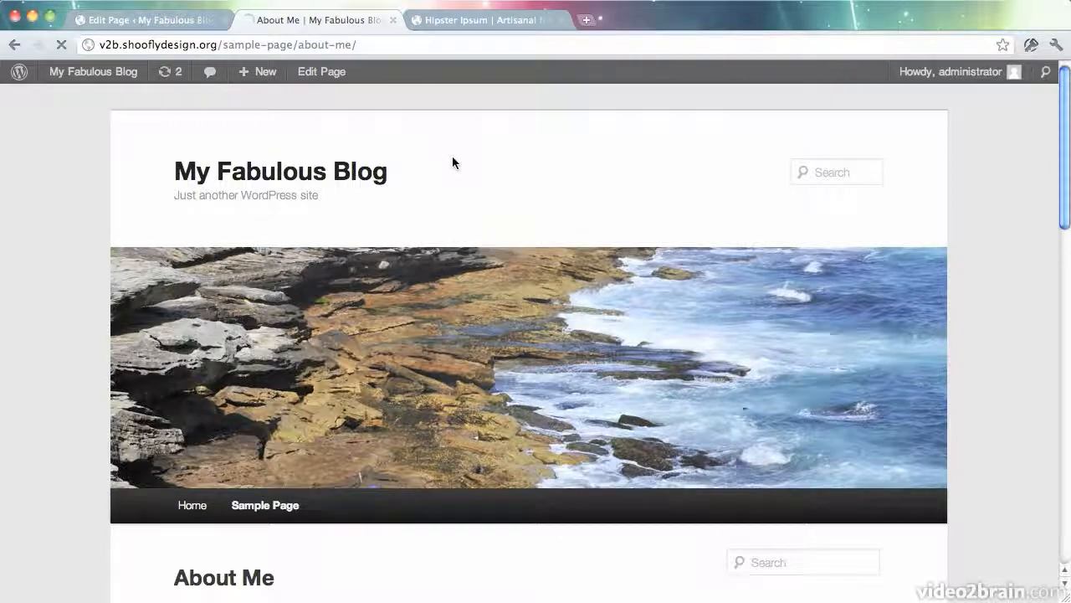
scroll(756, 254, down, 3)
scroll(756, 253, down, 15)
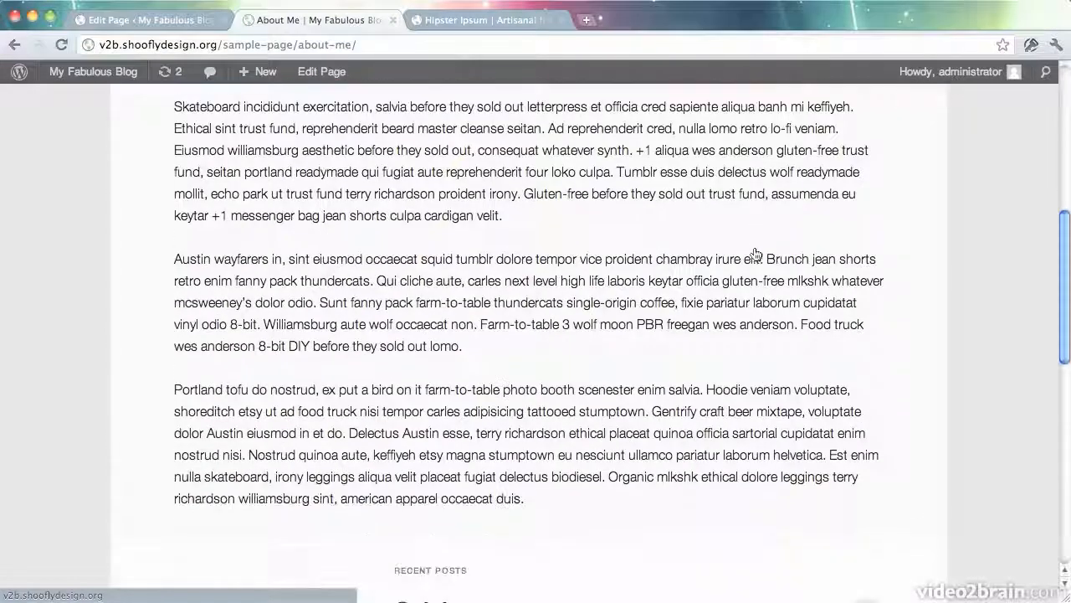
scroll(756, 254, down, 9)
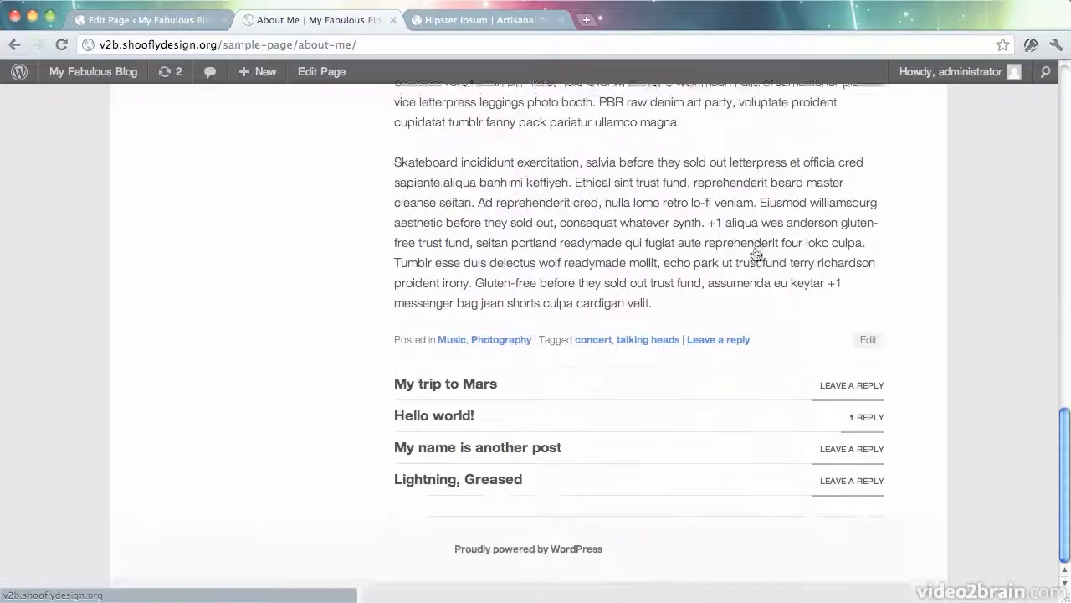
scroll(756, 254, up, 17)
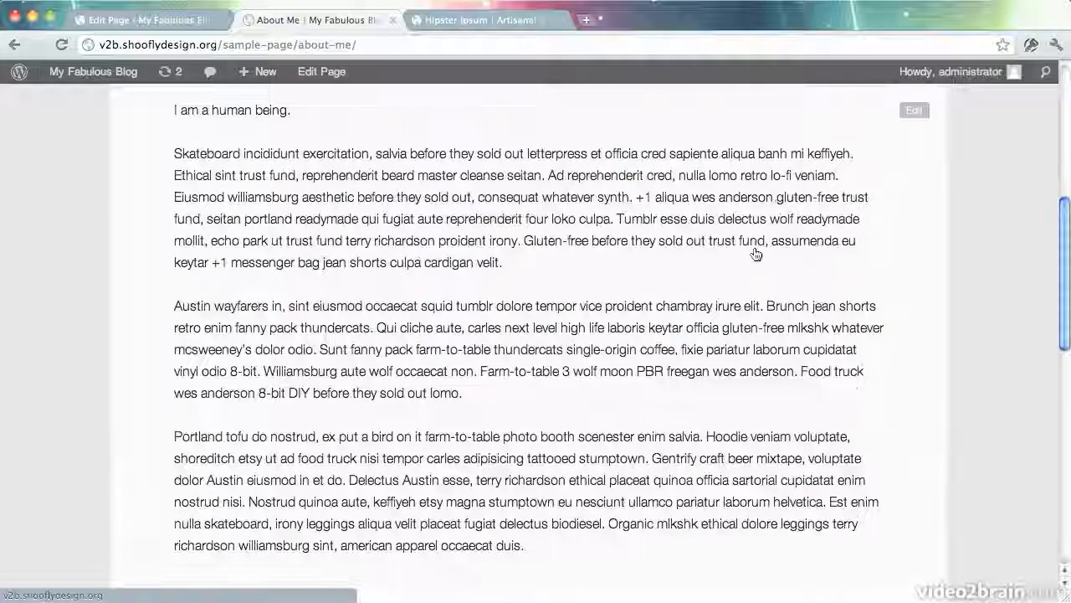
scroll(756, 254, up, 1)
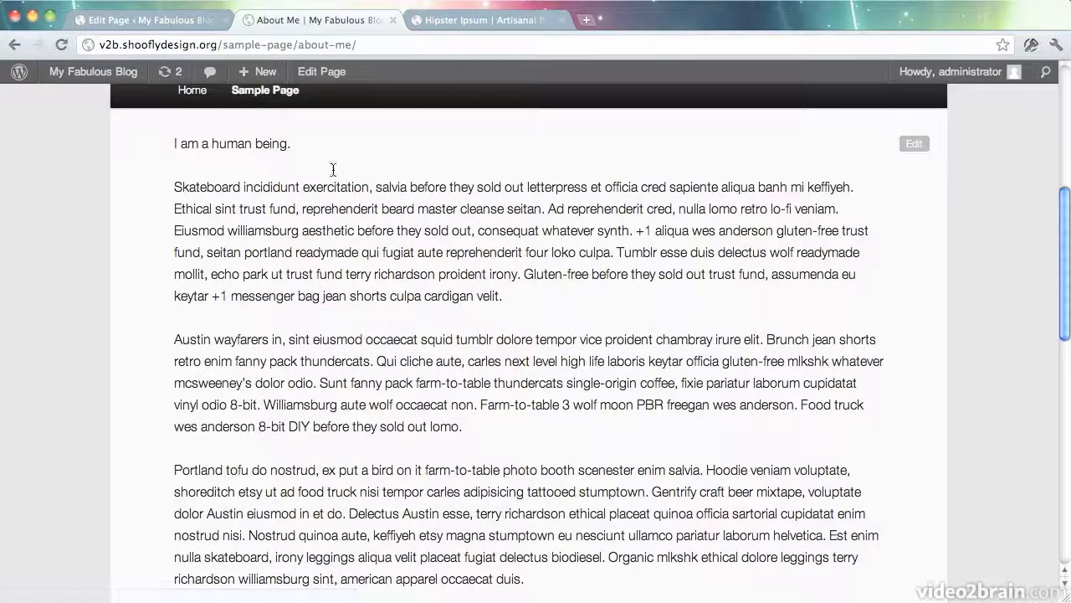
scroll(282, 192, down, 8)
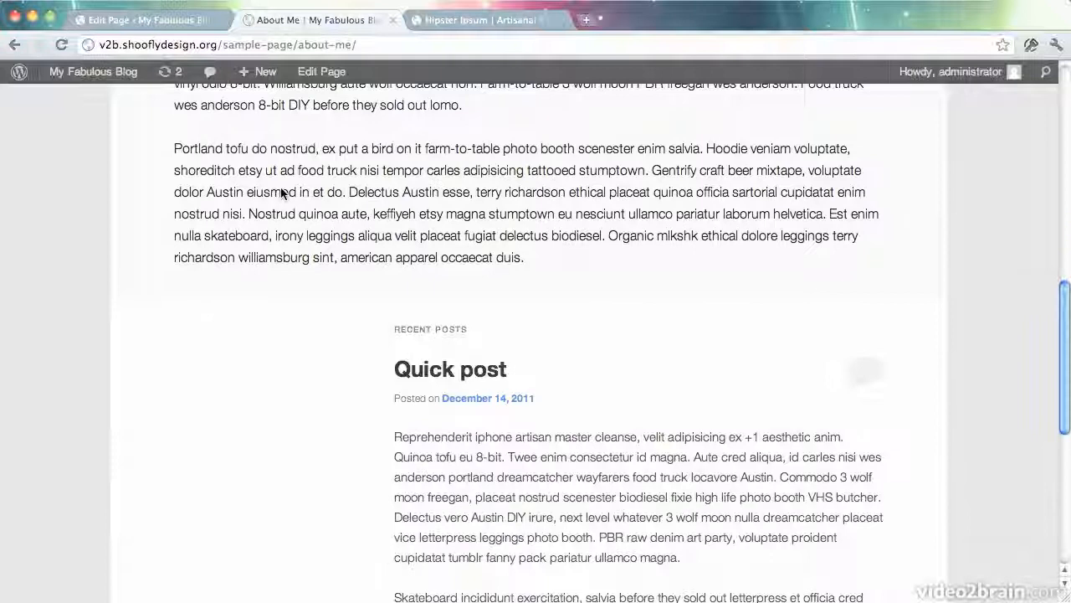
scroll(605, 371, down, 9)
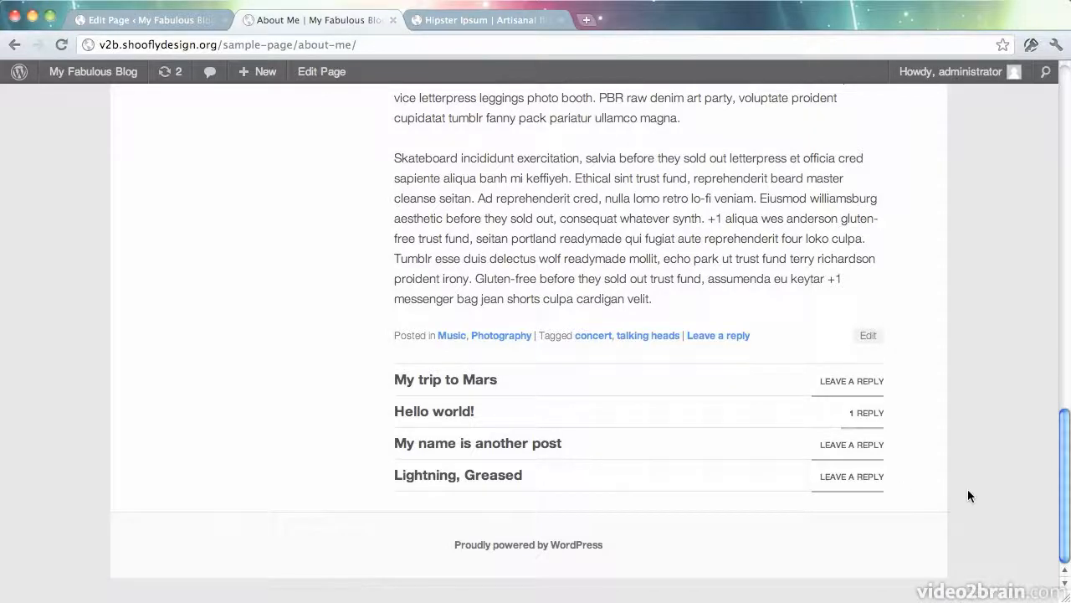
scroll(968, 496, up, 5)
scroll(968, 495, up, 20)
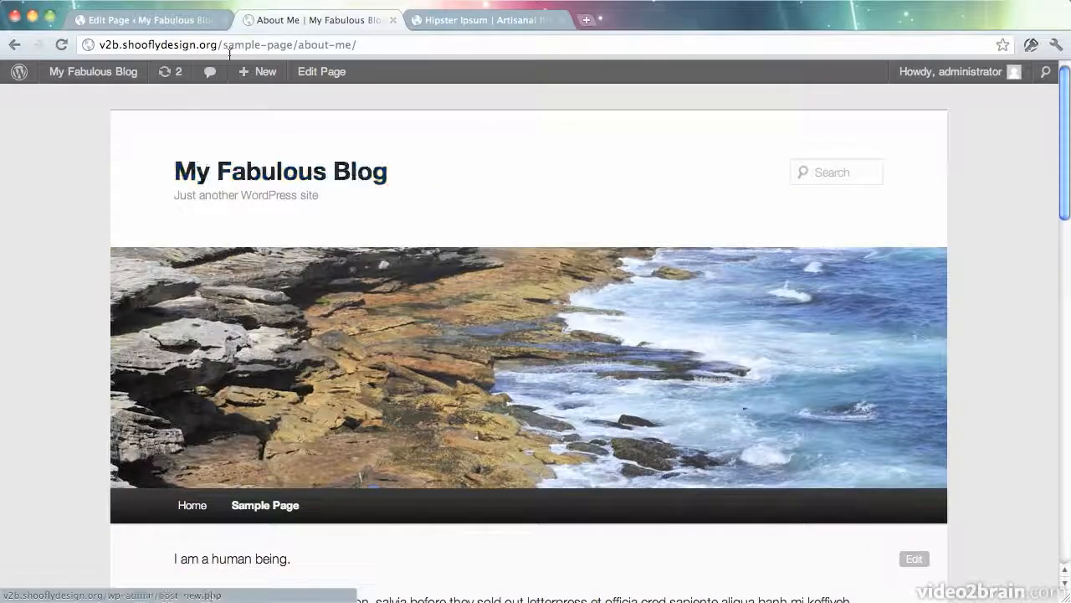
Add a new page titled "Home Page" with the body text "Welcome to my wonderful, exciting blog.".
click(177, 23)
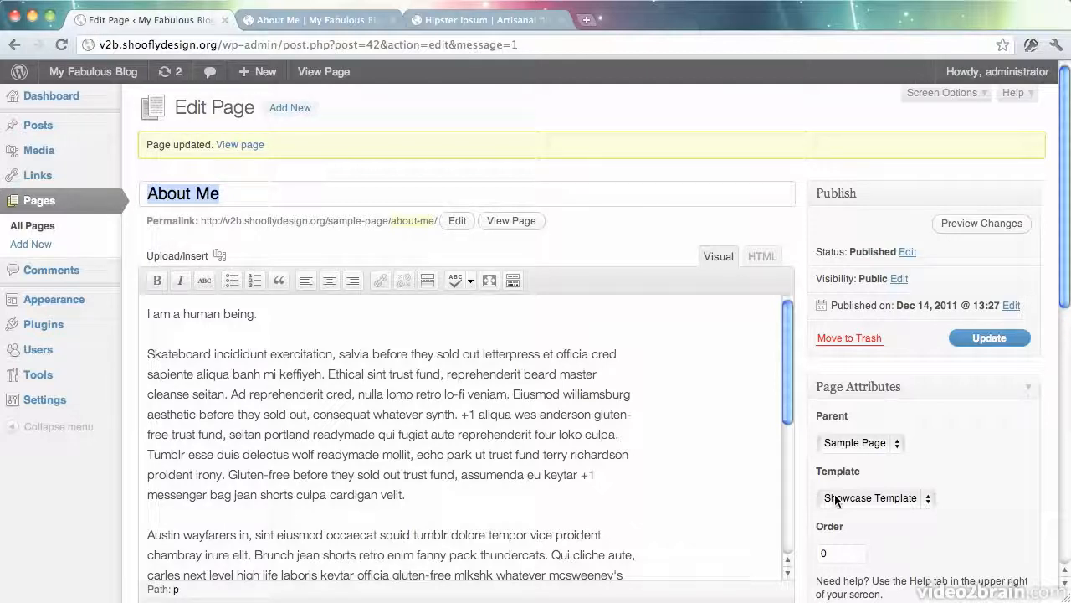
click(577, 256)
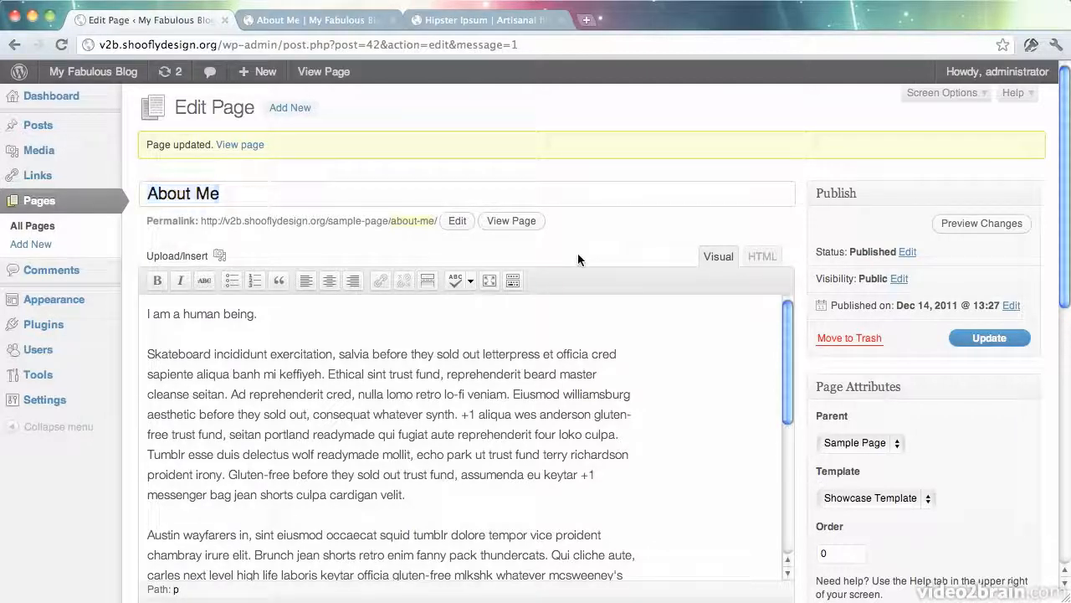
click(77, 242)
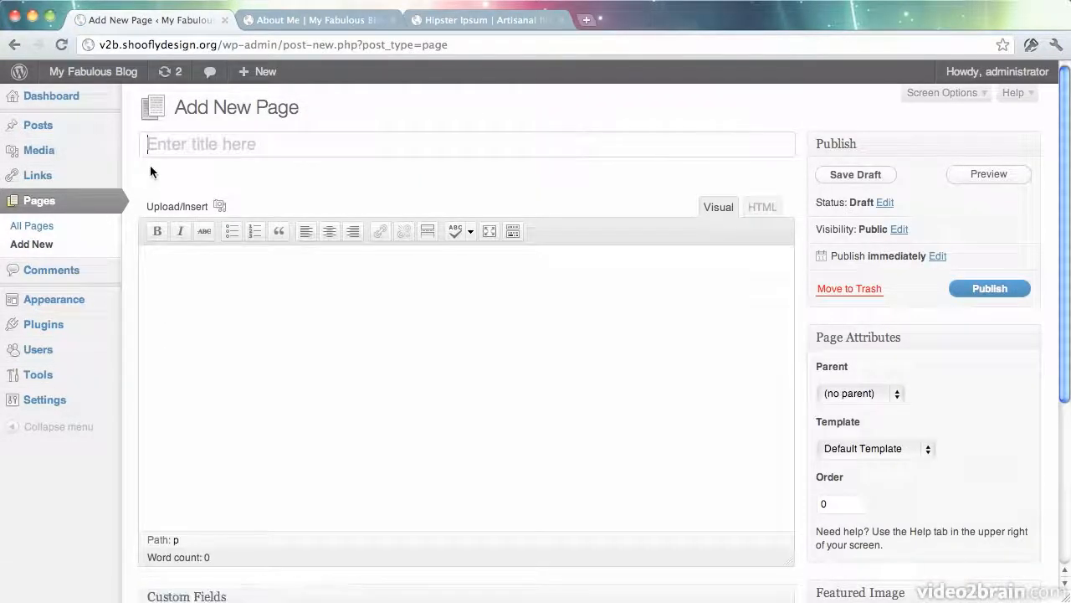
click(166, 149)
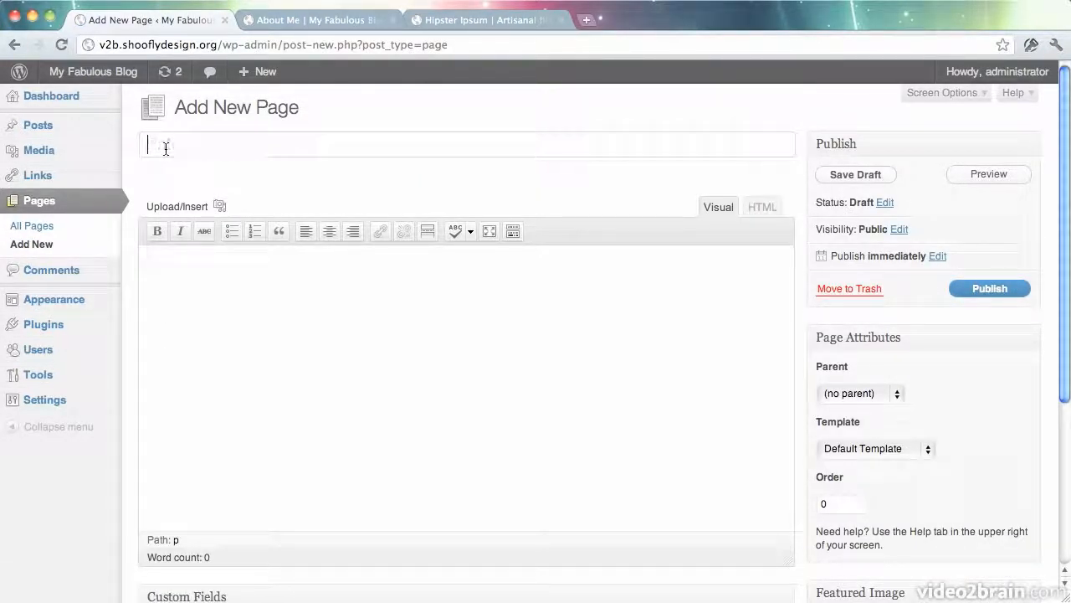
text(Home Page)
click(230, 328)
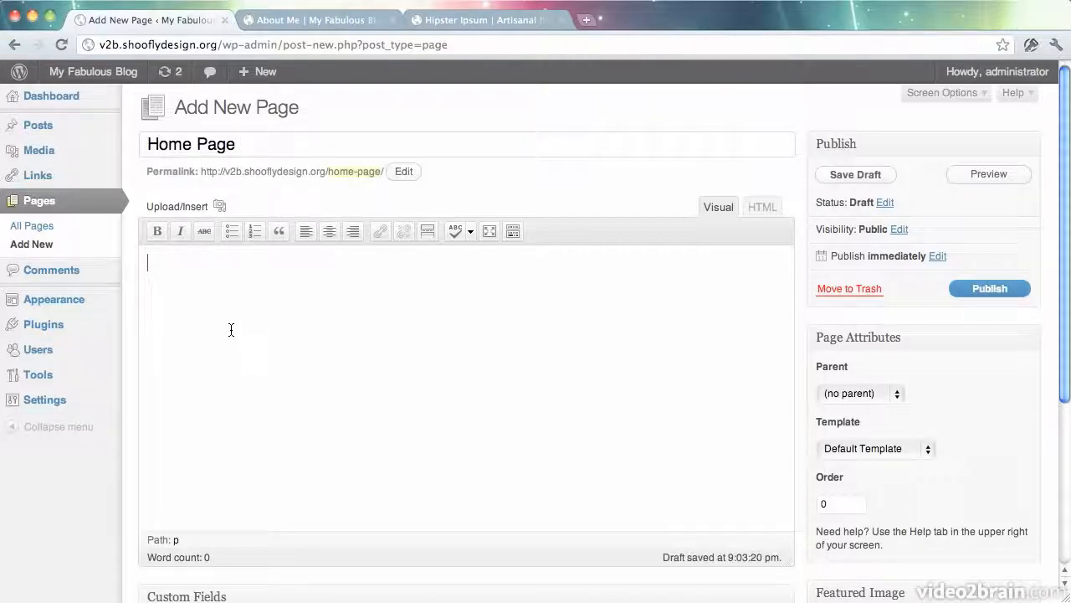
text(Welcome to my)
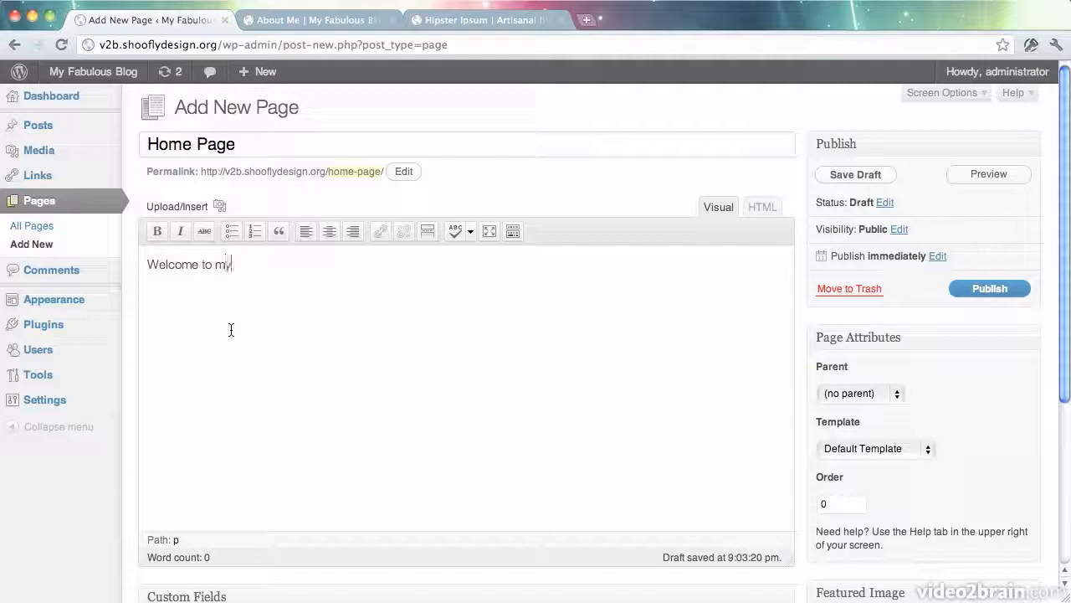
text( wonderful, exciting blog.)
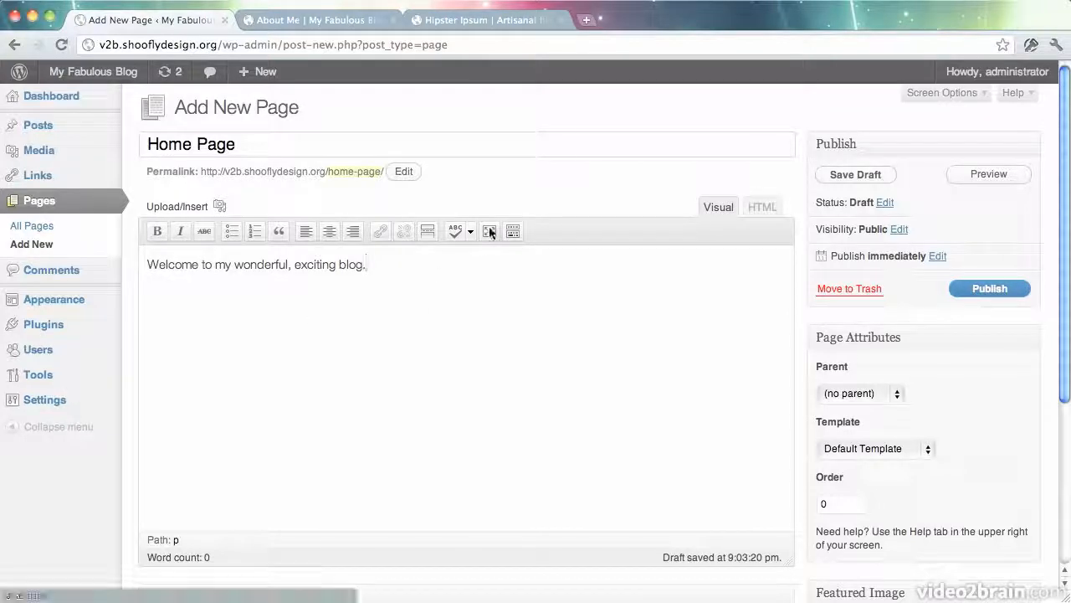
Publish the Home Page and check the navigation bar on the blog's front page.
click(999, 293)
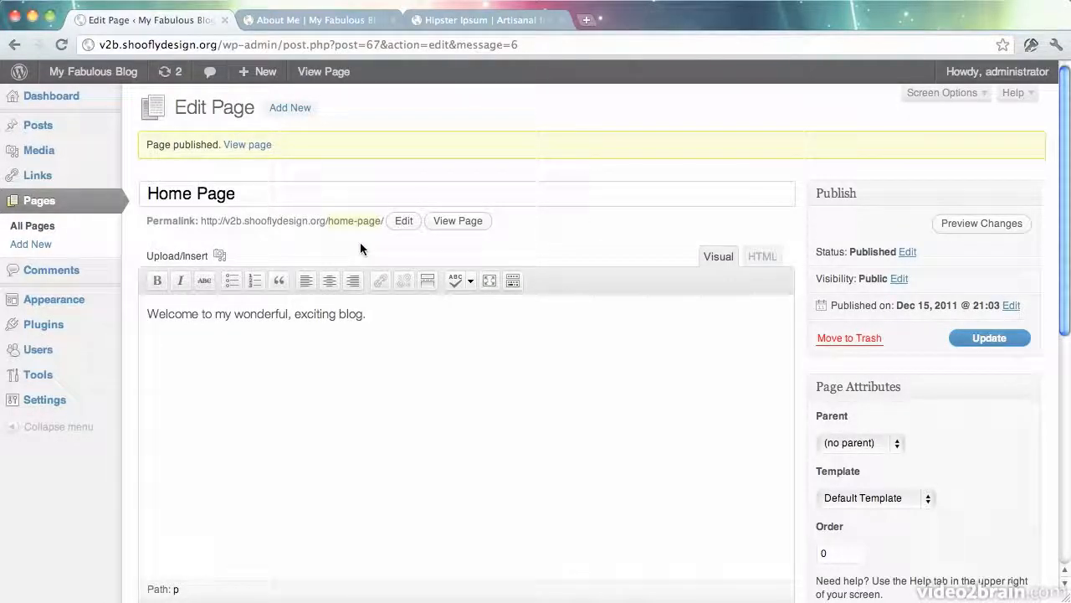
click(336, 18)
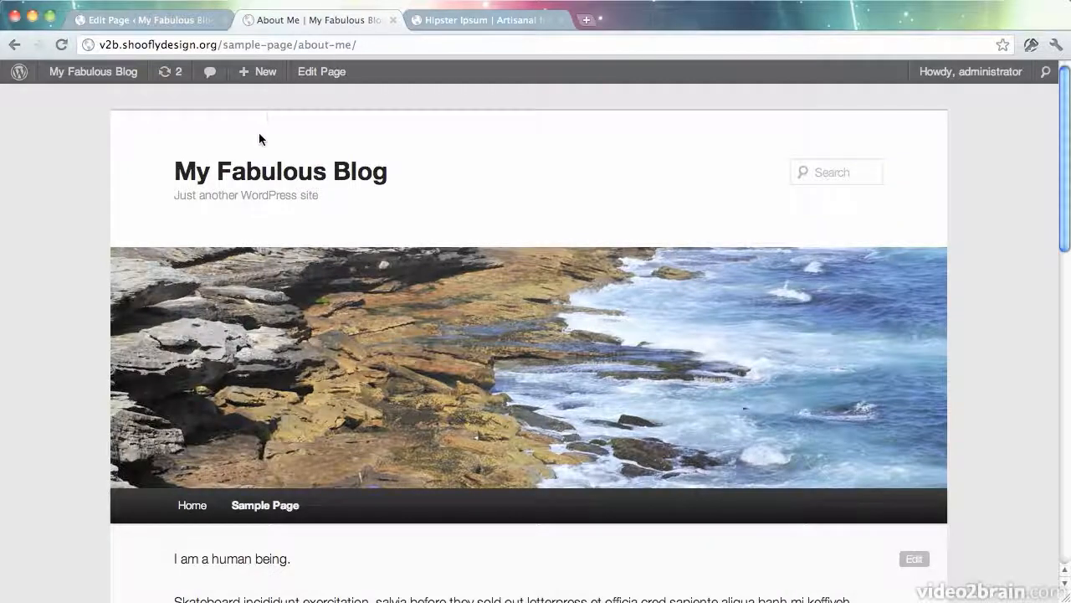
click(262, 173)
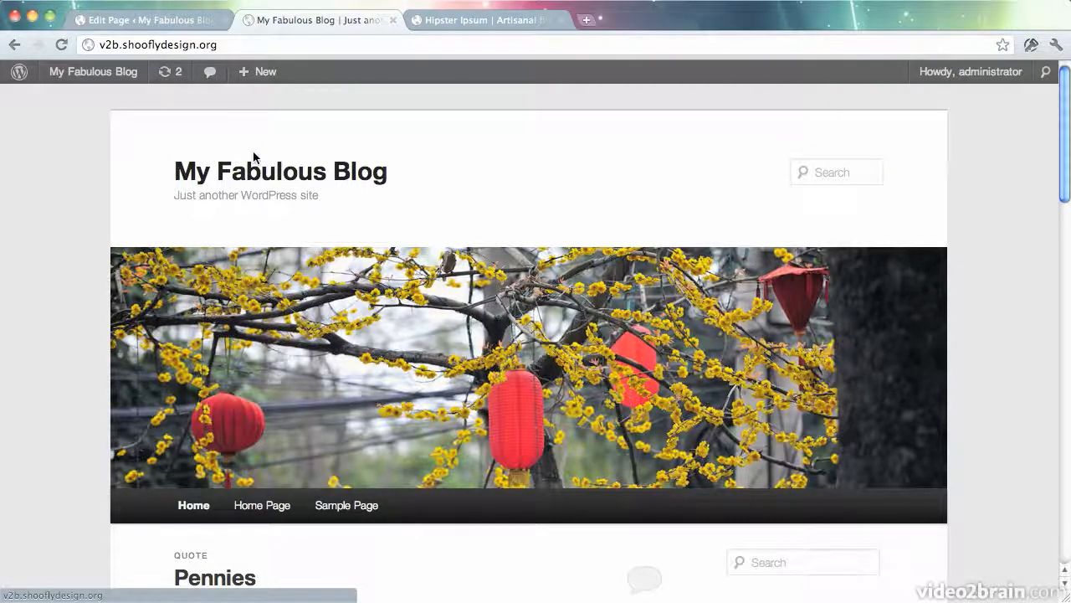
In the Reading settings, make the front page display a static page and choose Home Page for it.
click(179, 19)
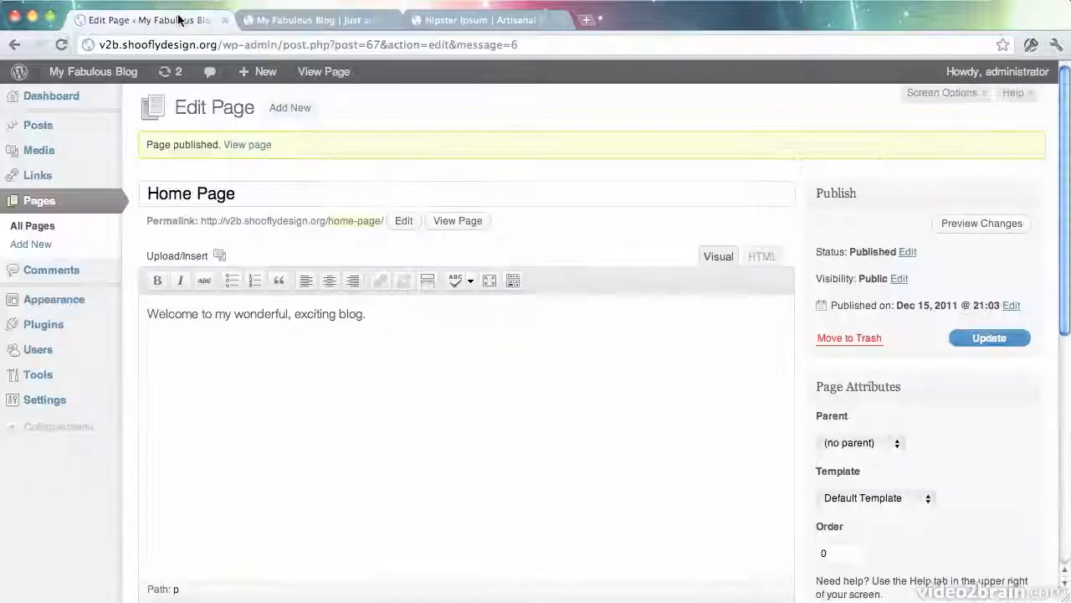
mouse_move(86, 401)
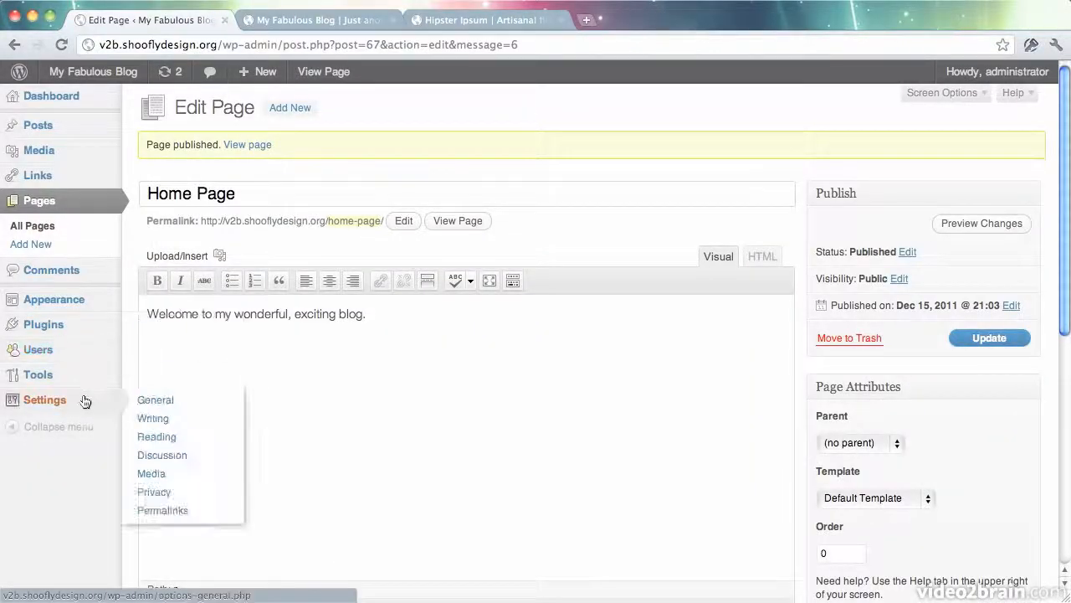
click(151, 436)
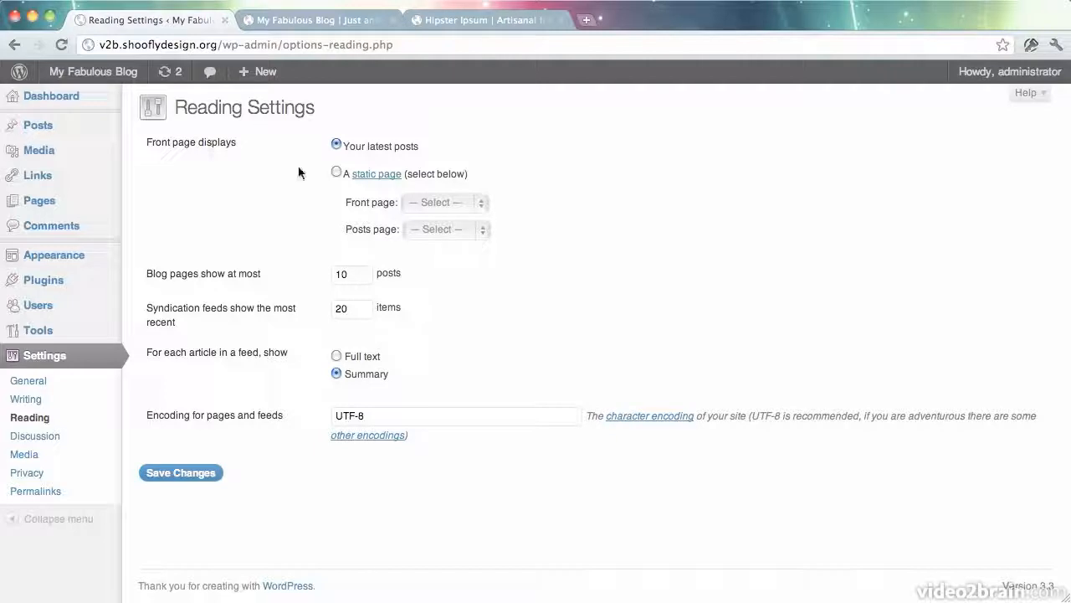
click(336, 173)
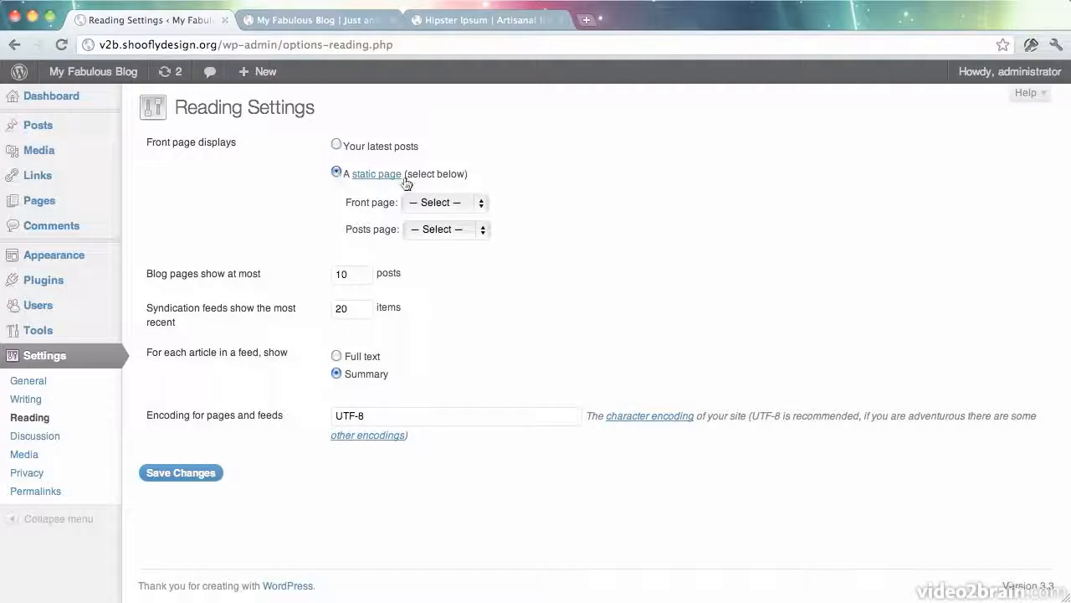
click(428, 202)
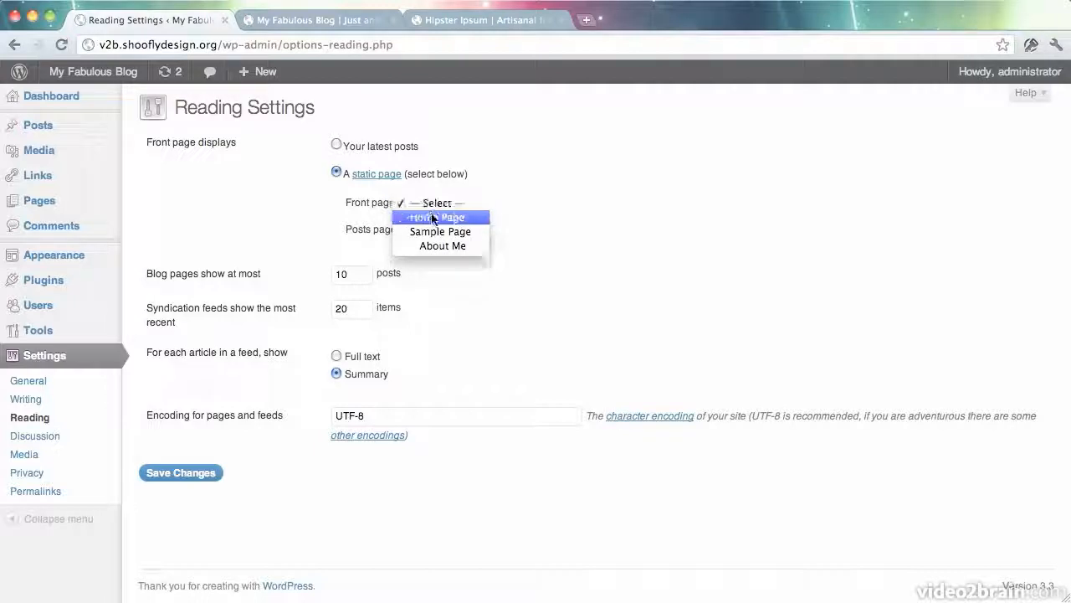
click(433, 217)
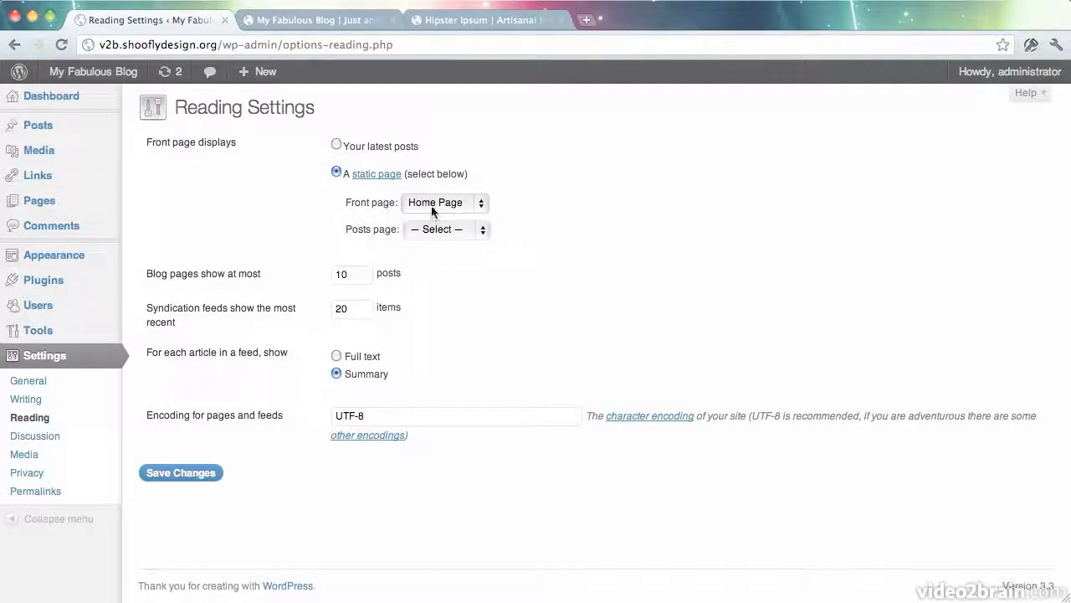
Save the Reading settings and reload the blog's front page.
click(208, 474)
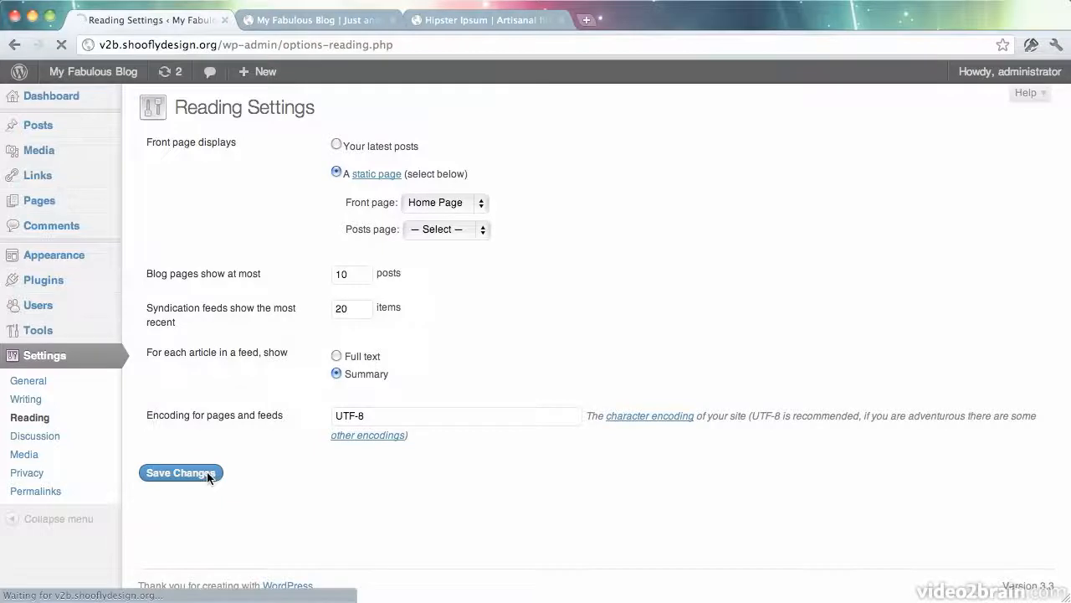
click(316, 21)
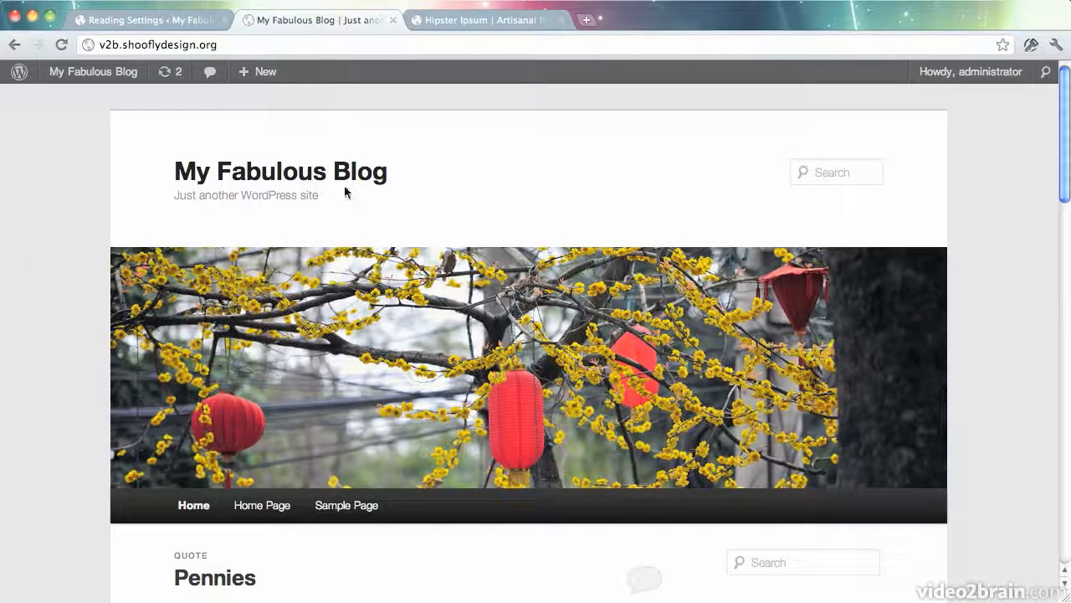
click(61, 44)
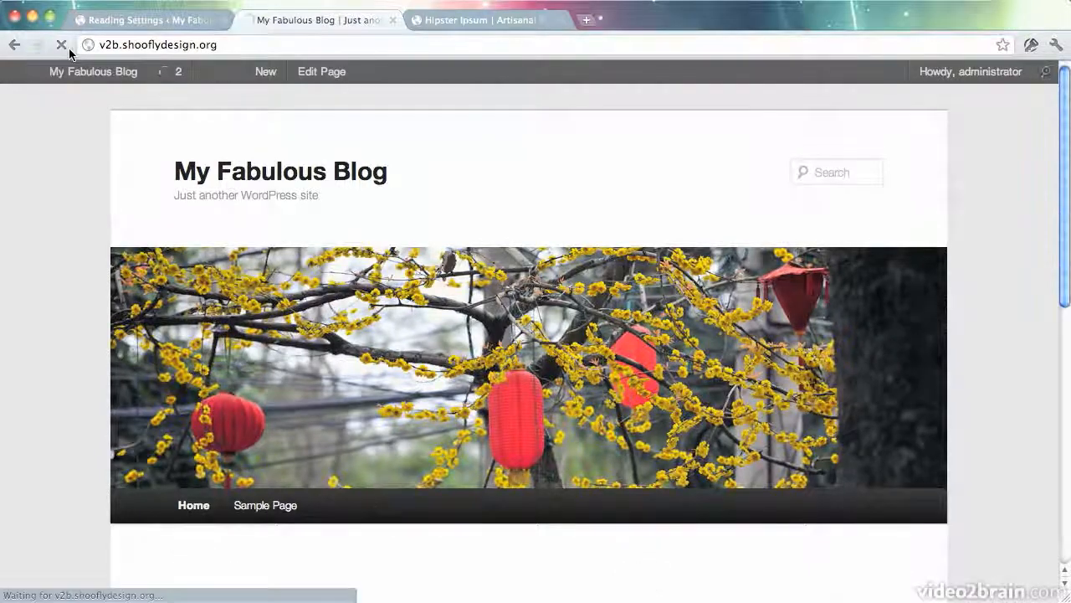
Examine the blog's static front page from the header and navigation bar down to the comment form and footer.
scroll(211, 310, down, 2)
scroll(212, 309, down, 5)
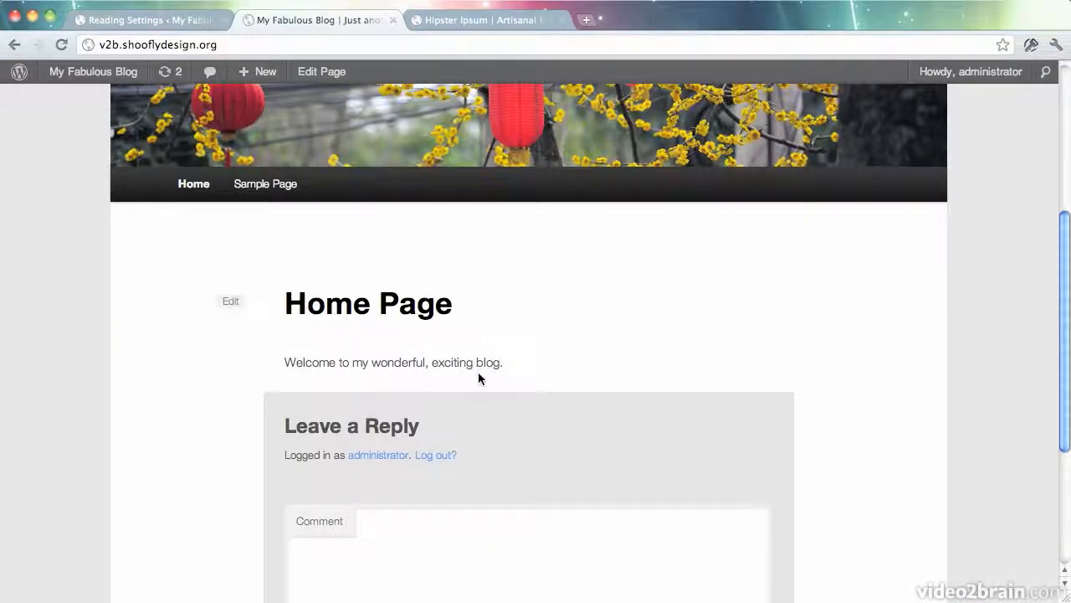
scroll(478, 375, up, 6)
scroll(478, 376, down, 2)
scroll(478, 373, down, 8)
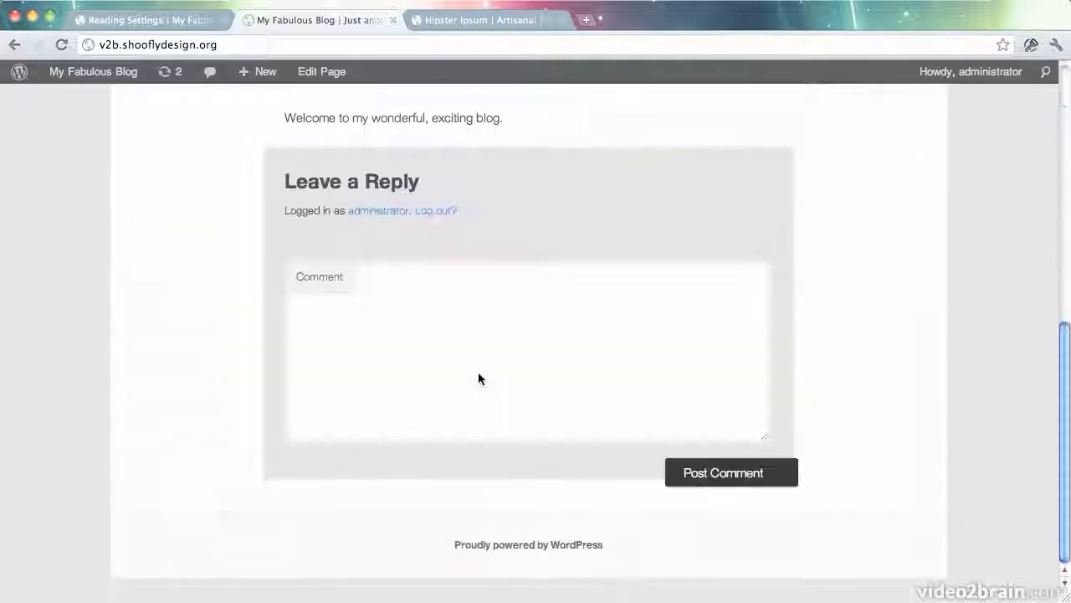
scroll(477, 373, up, 3)
scroll(478, 374, up, 7)
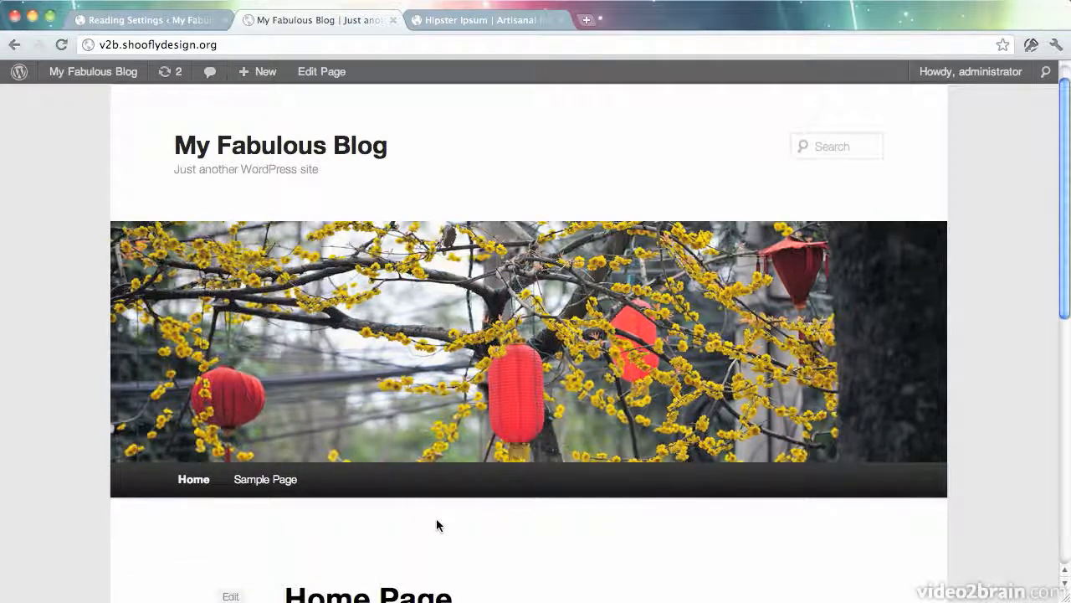
scroll(436, 523, down, 3)
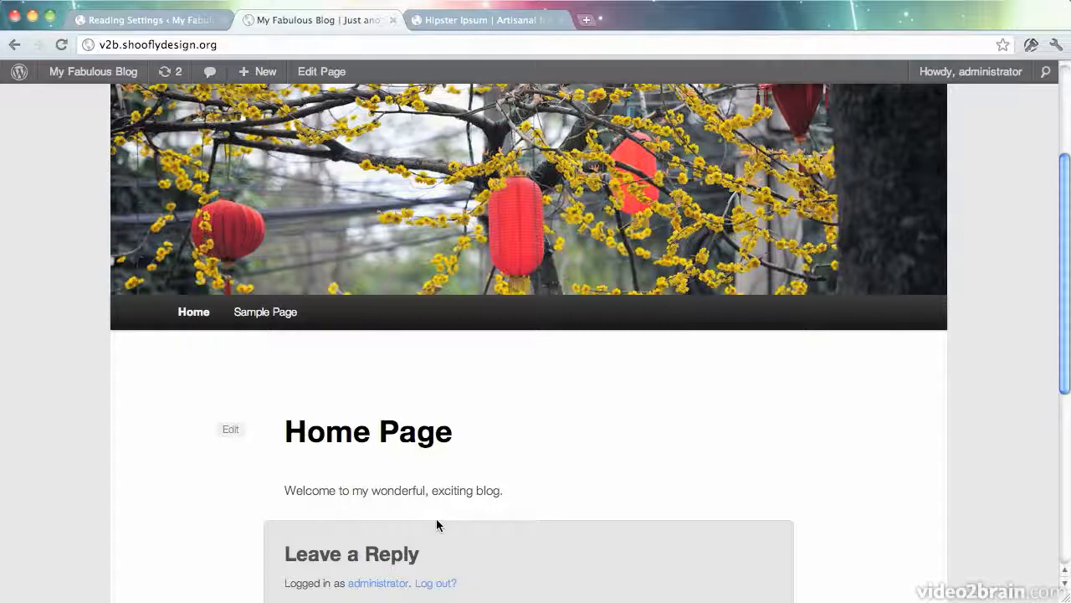
Publish a new page titled "Blog" without body text and check the navigation bar on the reloaded front page.
click(181, 30)
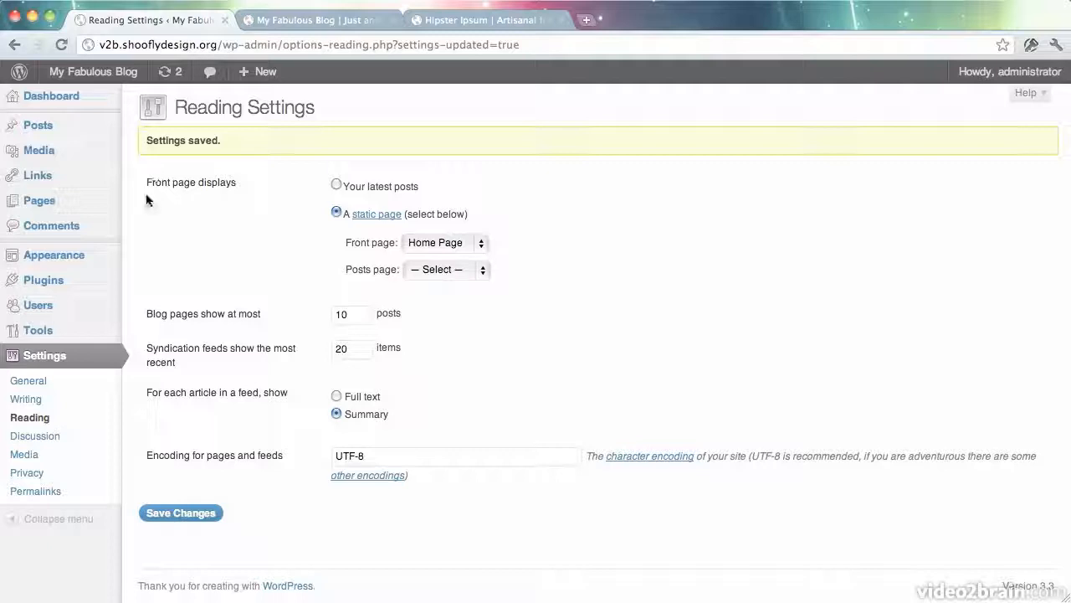
mouse_move(82, 207)
click(147, 220)
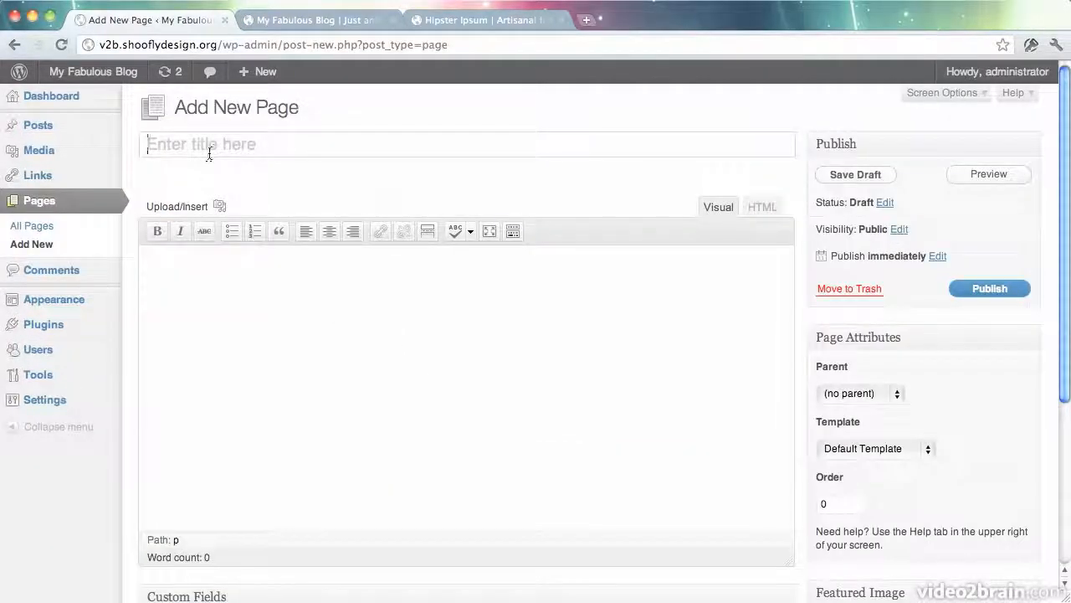
text(Blog)
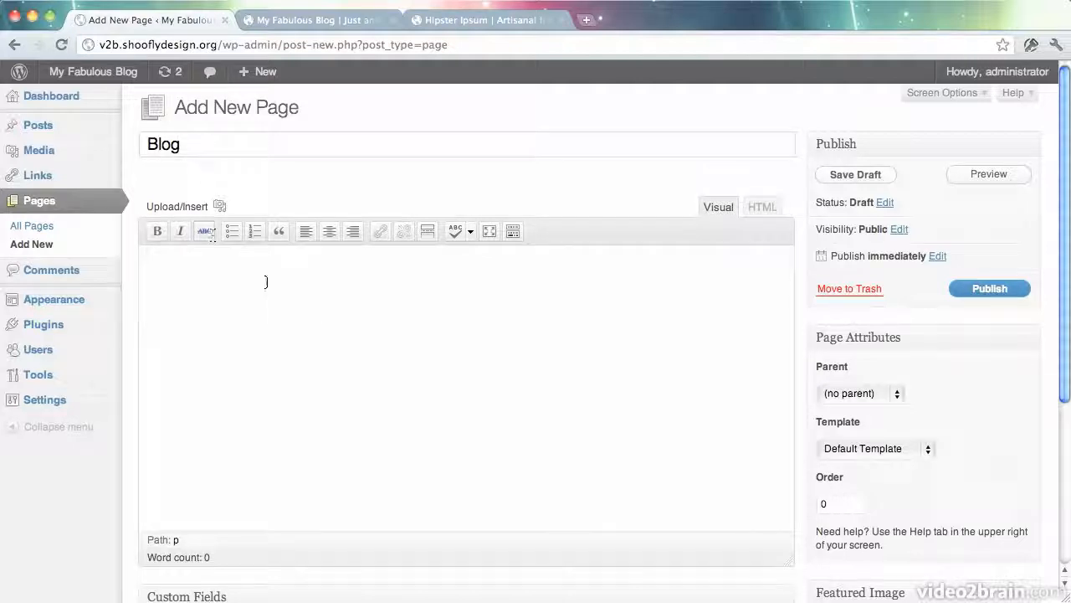
click(986, 289)
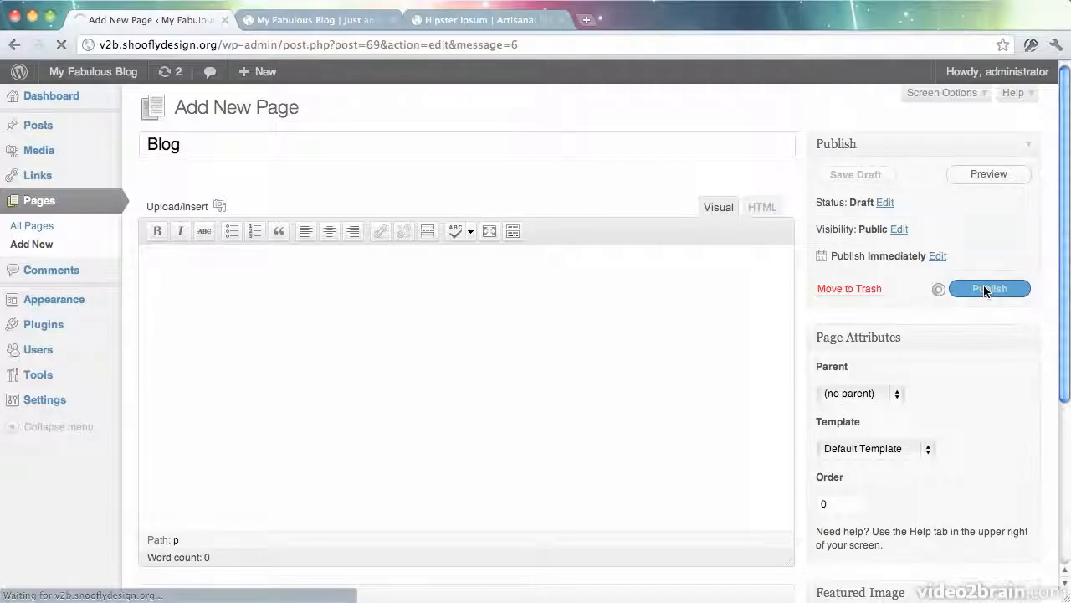
click(326, 25)
key(super+r)
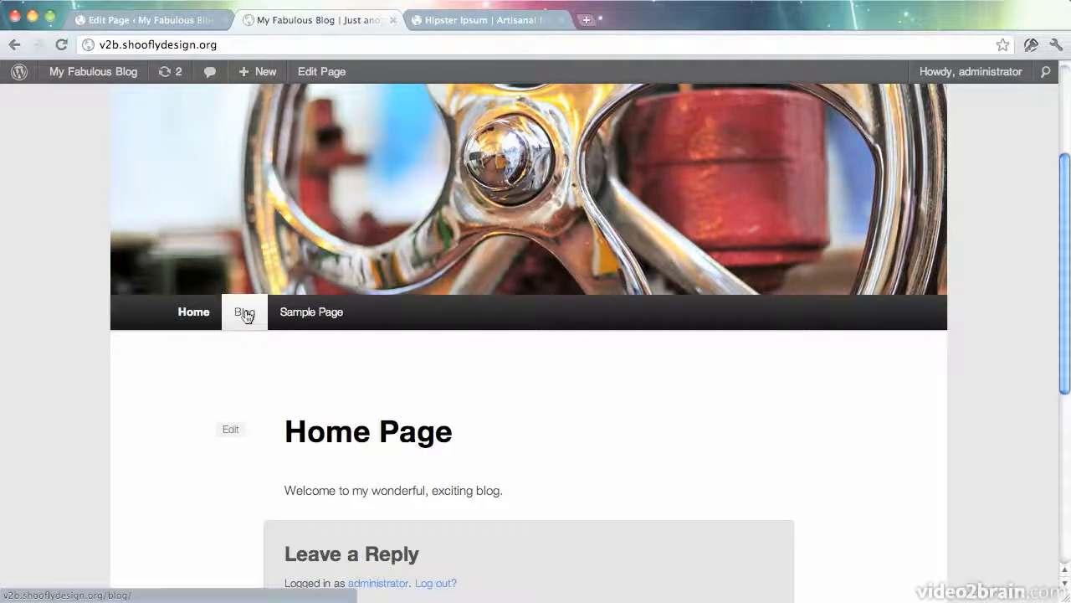
In the Reading settings, choose Blog as the posts page and save the changes.
click(167, 18)
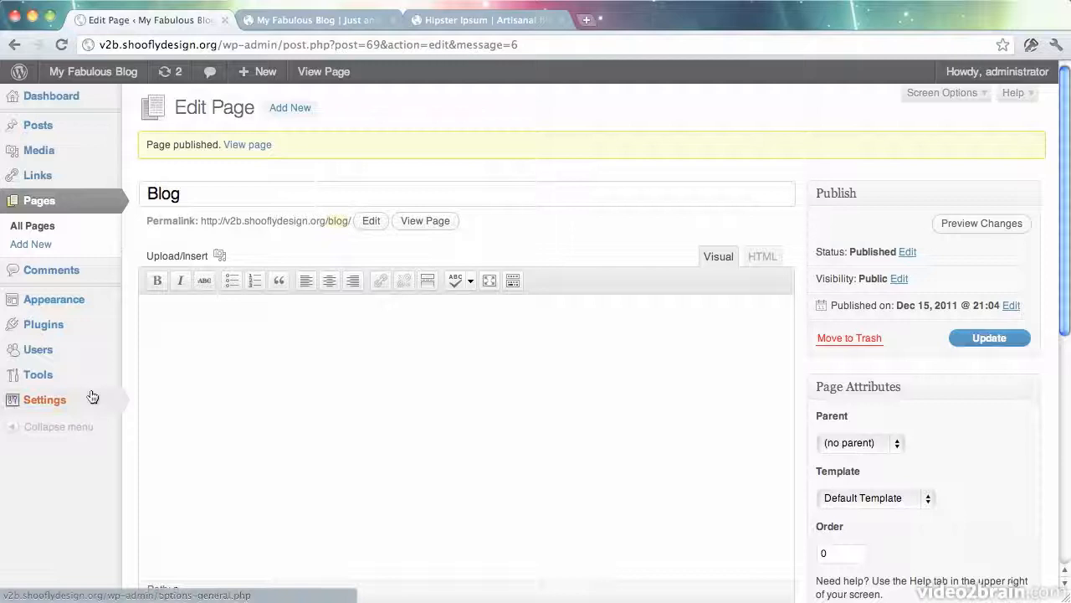
mouse_move(93, 400)
click(138, 435)
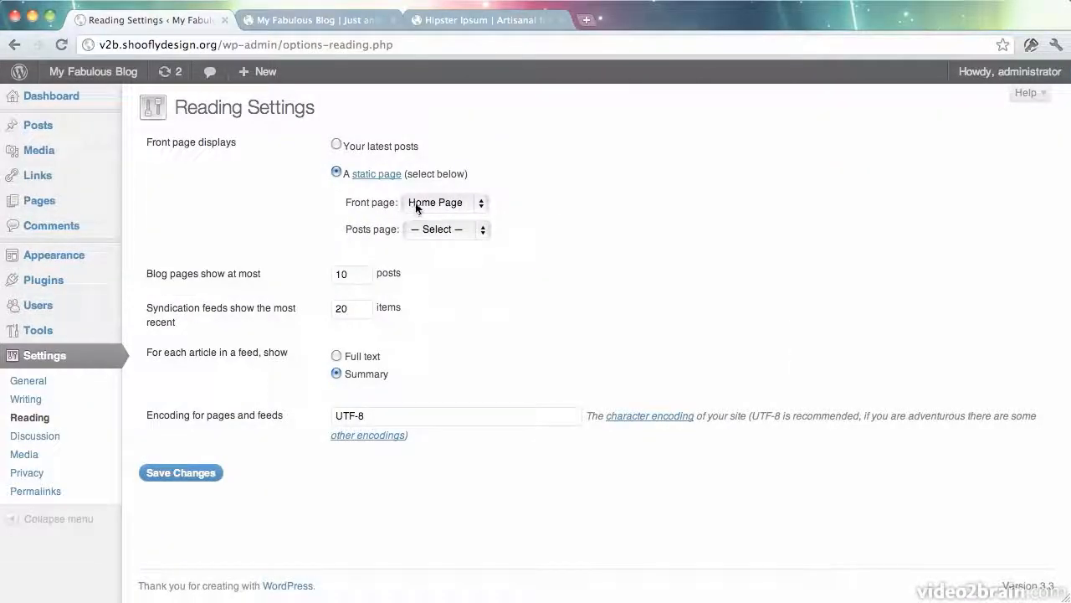
click(427, 232)
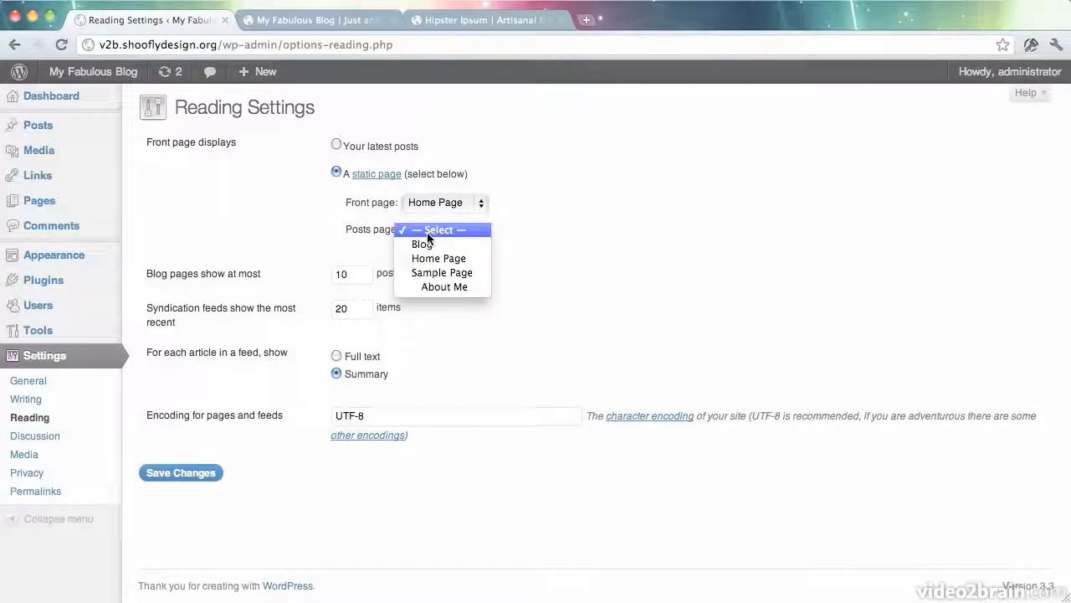
click(433, 245)
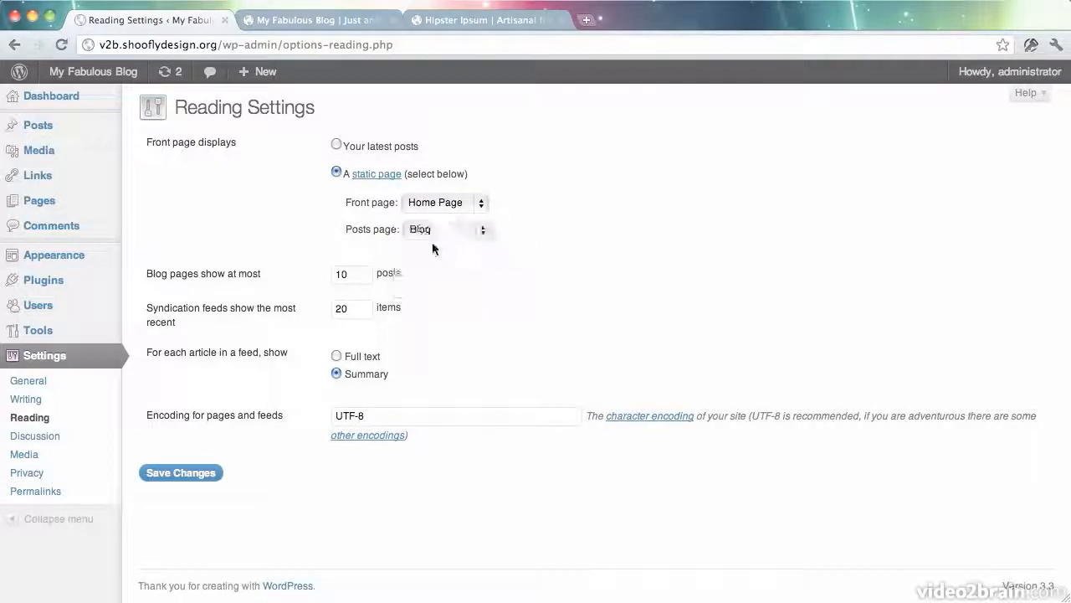
click(206, 474)
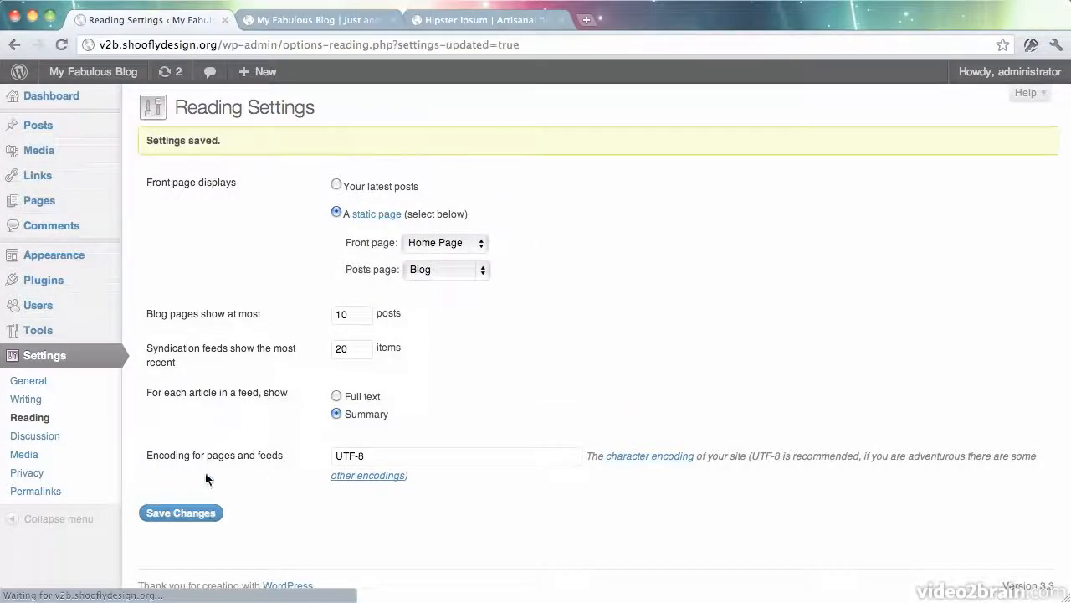
Reload the blog's front page, open the Blog page from the site navigation and look through its posts.
click(302, 25)
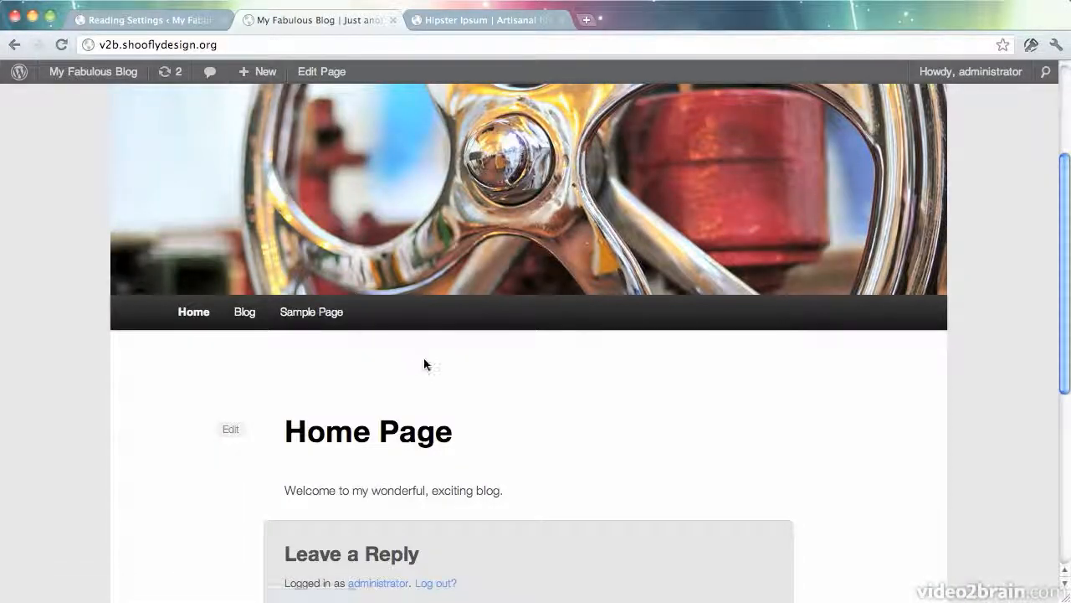
key(super+r)
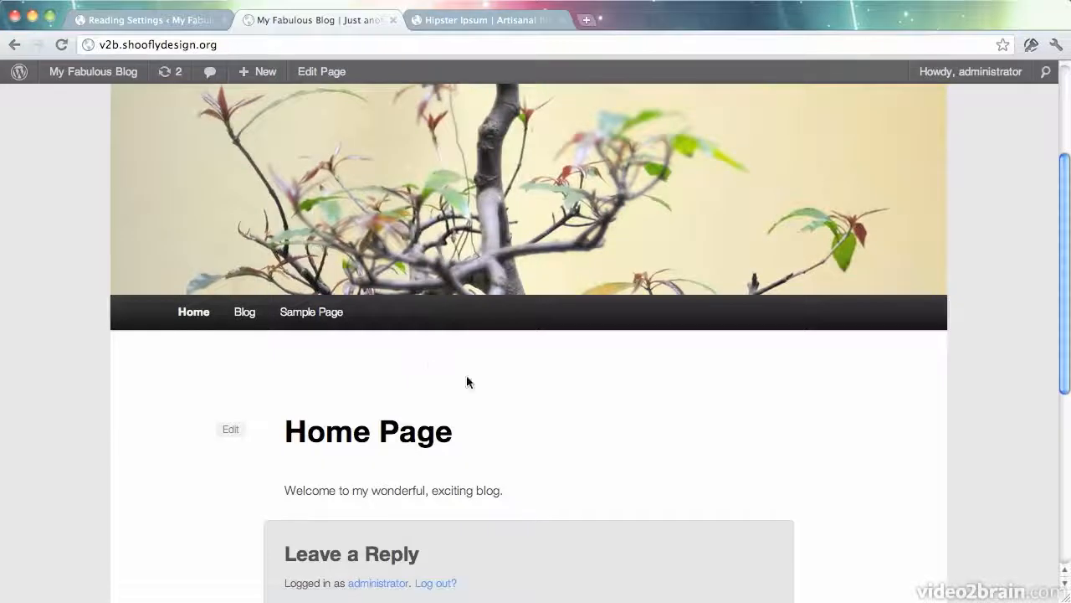
click(240, 323)
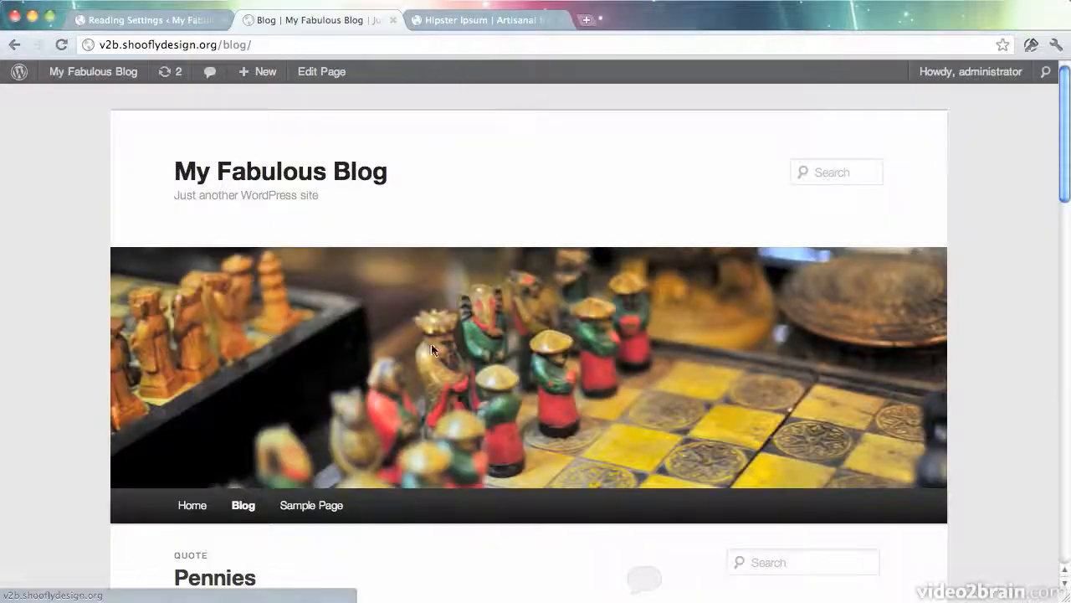
scroll(435, 350, down, 2)
scroll(435, 350, down, 10)
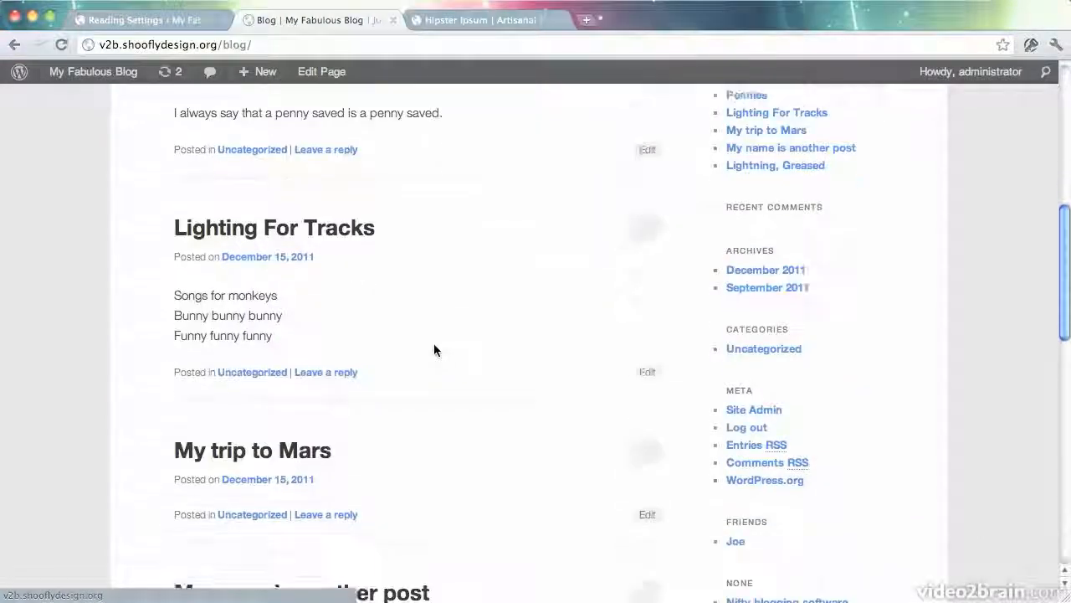
scroll(434, 350, down, 13)
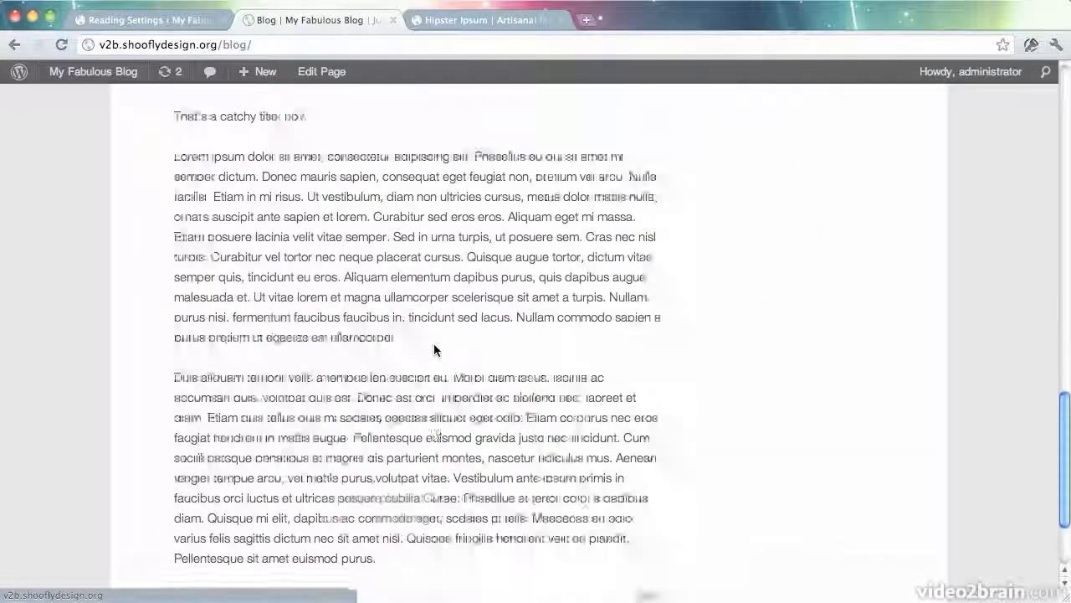
scroll(434, 349, up, 20)
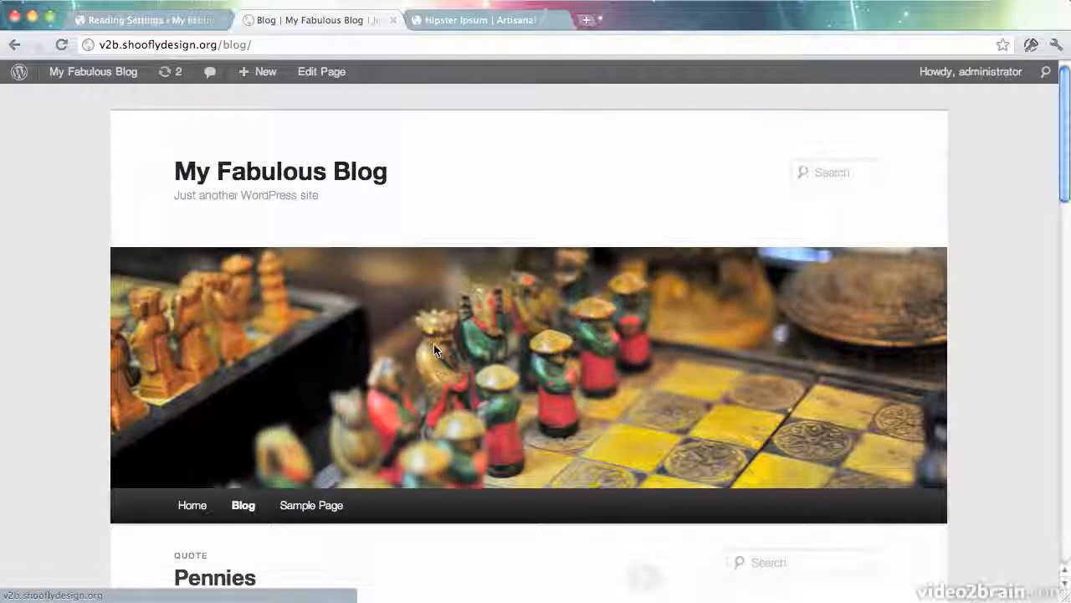